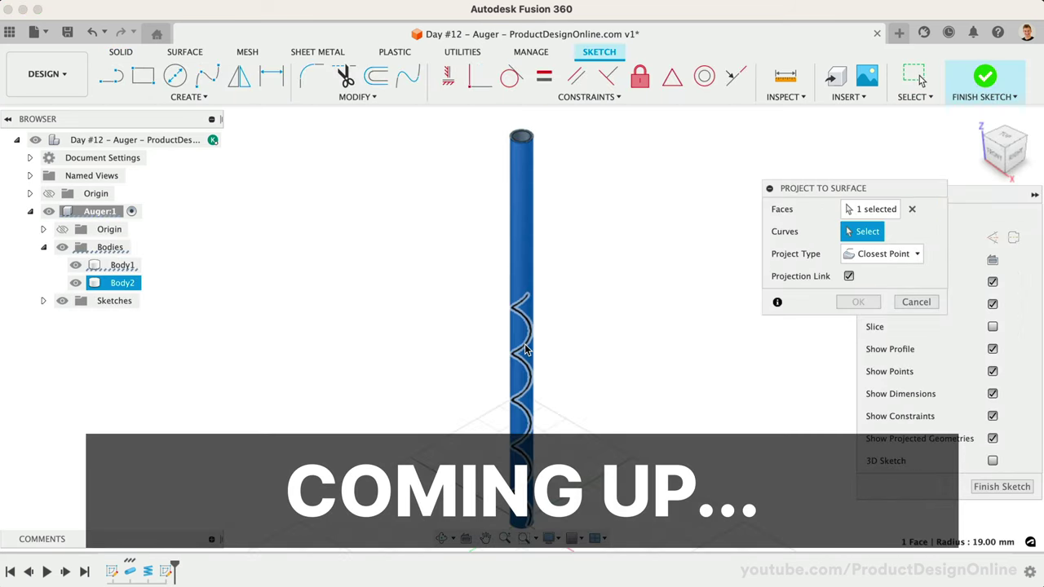
Step: Pick the helix, cone tip and Join option, and enter chamfer distances 3 and 5
{"action": "left_click", "coordinate": [526, 351]}
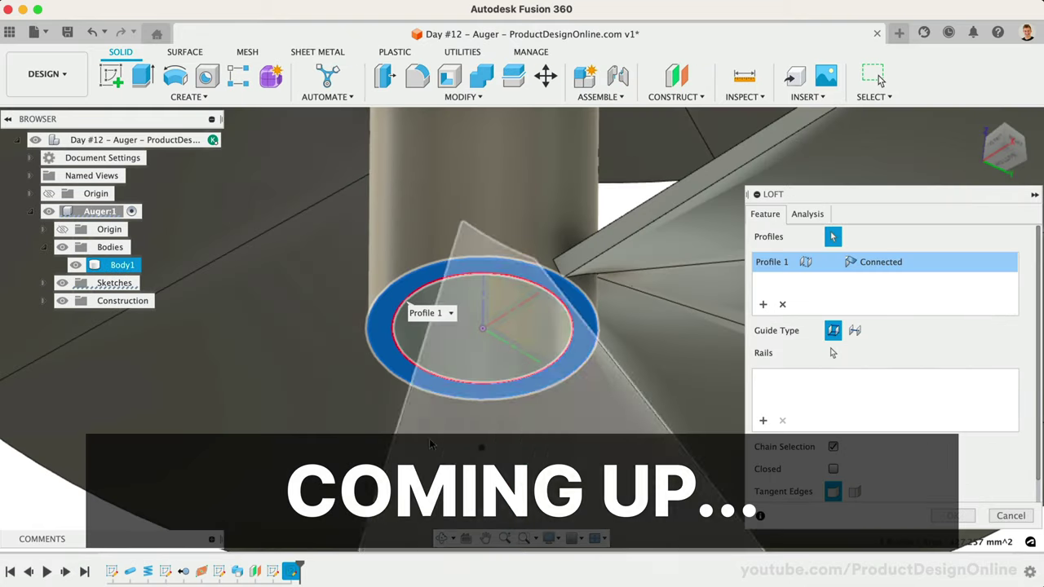
{"action": "left_click", "coordinate": [483, 448]}
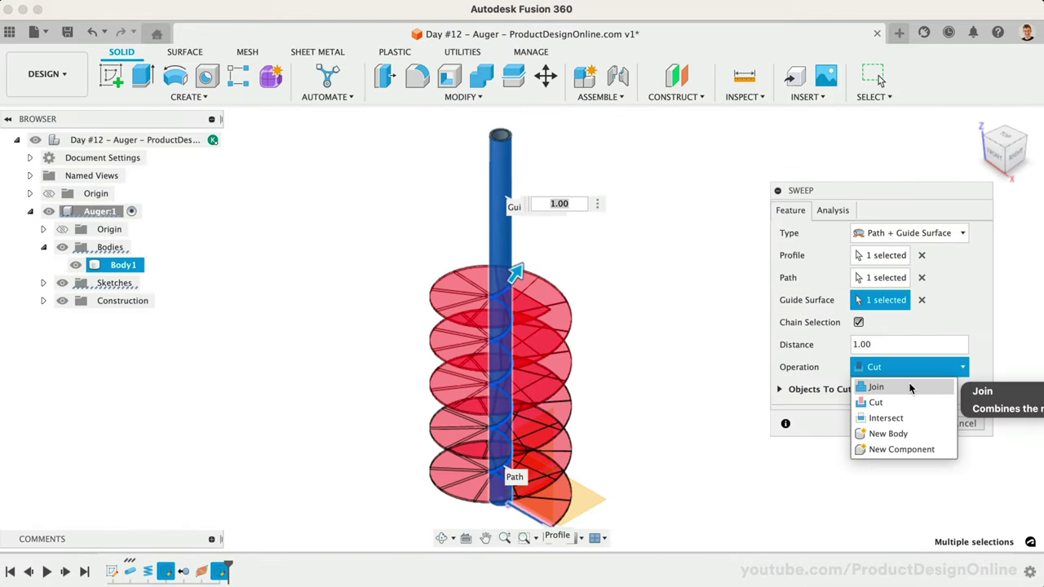
{"action": "left_click", "coordinate": [911, 389]}
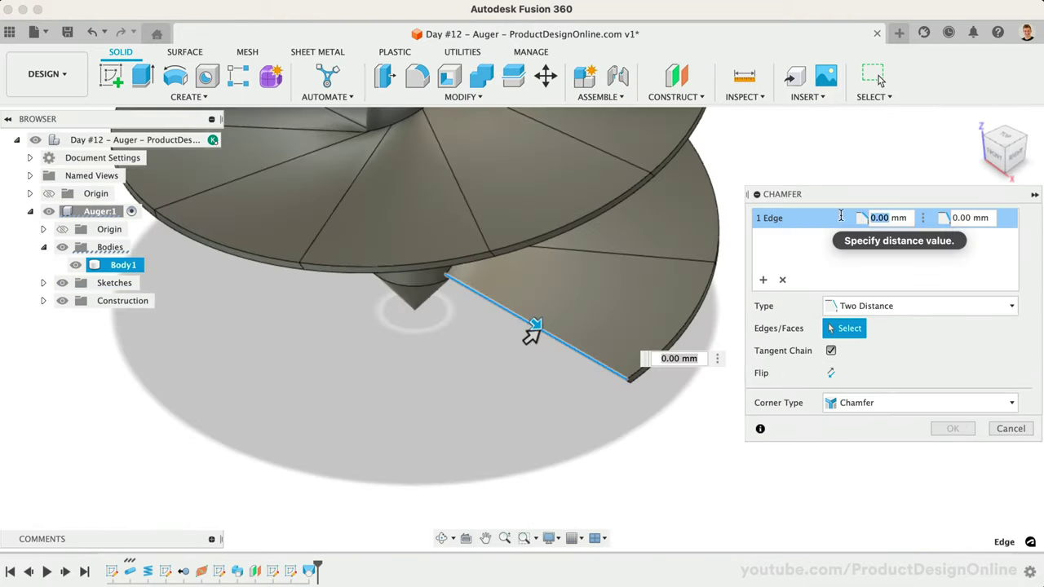
{"action": "type", "text": "3"}
{"action": "key", "text": "Tab"}
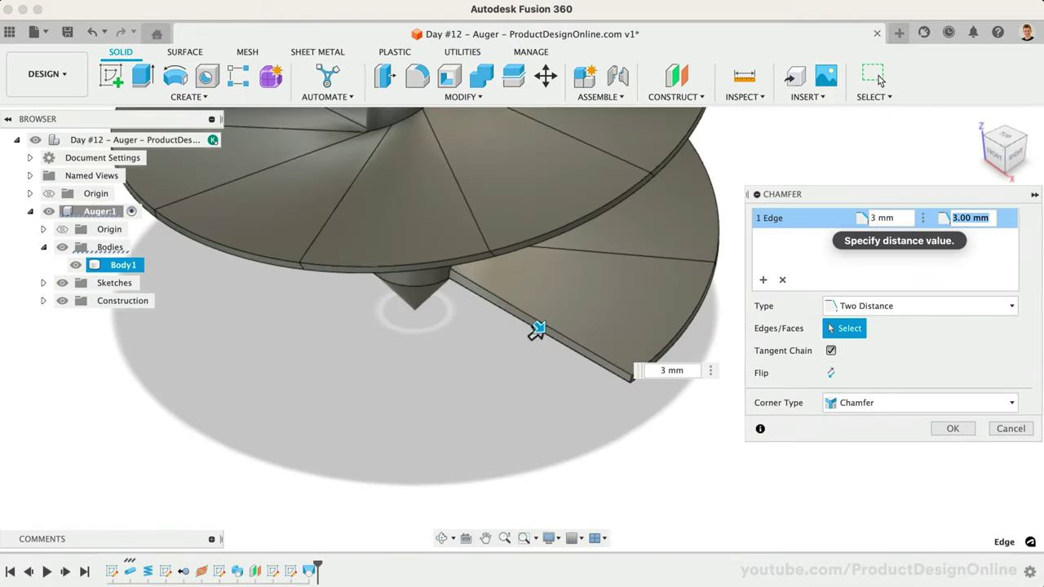
{"action": "type", "text": "5"}
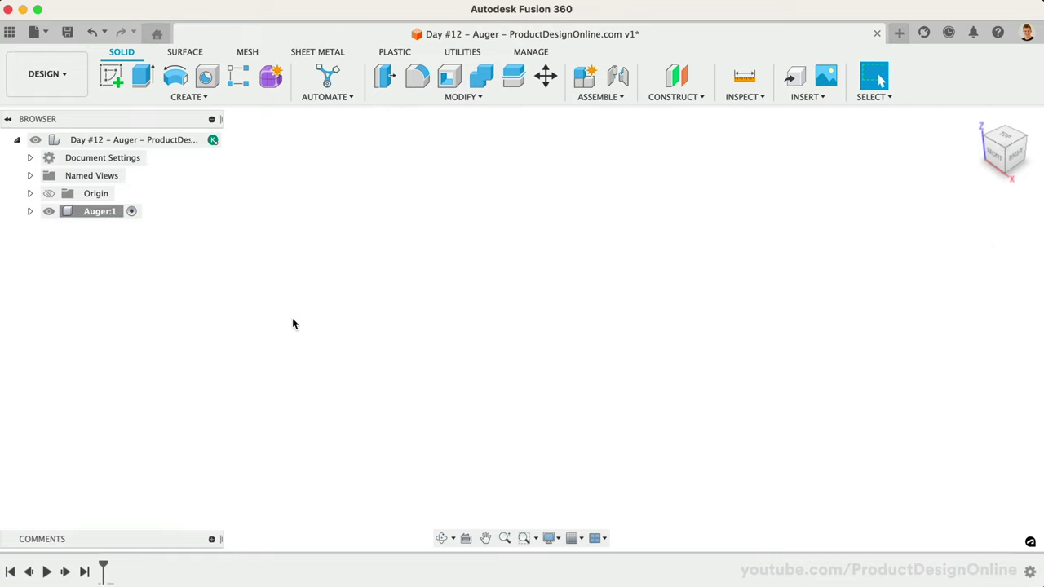
Step: Activate the Auger:1 component and cancel a premature Pipe command, since no path exists yet
{"action": "left_click", "coordinate": [102, 212]}
{"action": "left_click", "coordinate": [131, 212]}
{"action": "left_click", "coordinate": [236, 98]}
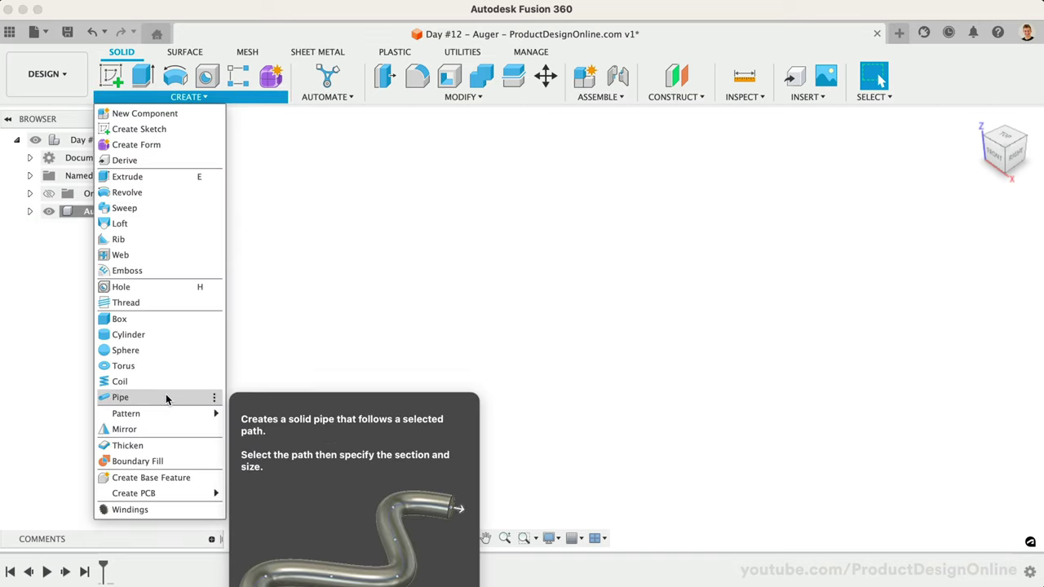
{"action": "left_click", "coordinate": [166, 397]}
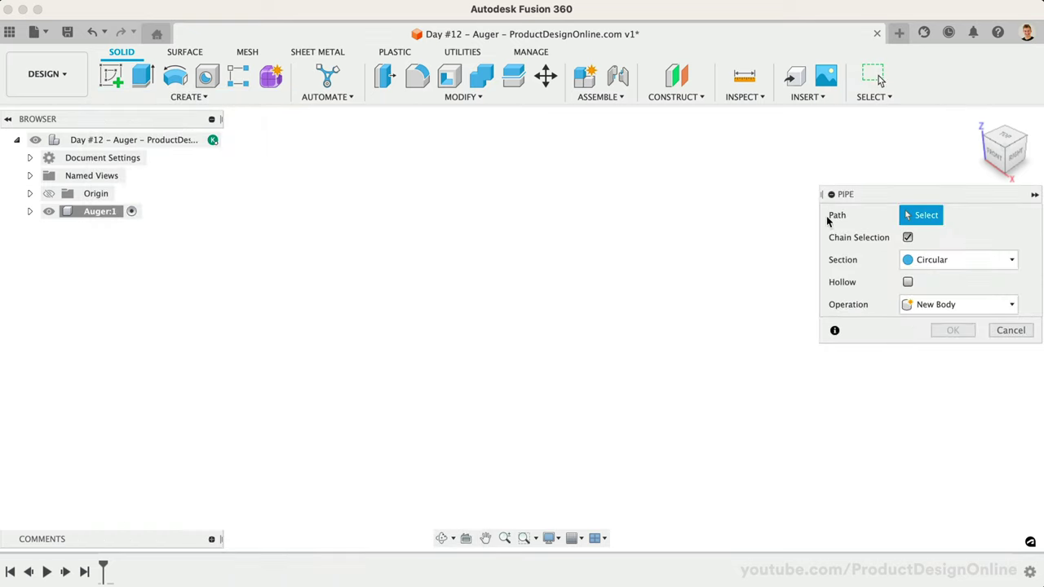
{"action": "left_click", "coordinate": [1015, 331]}
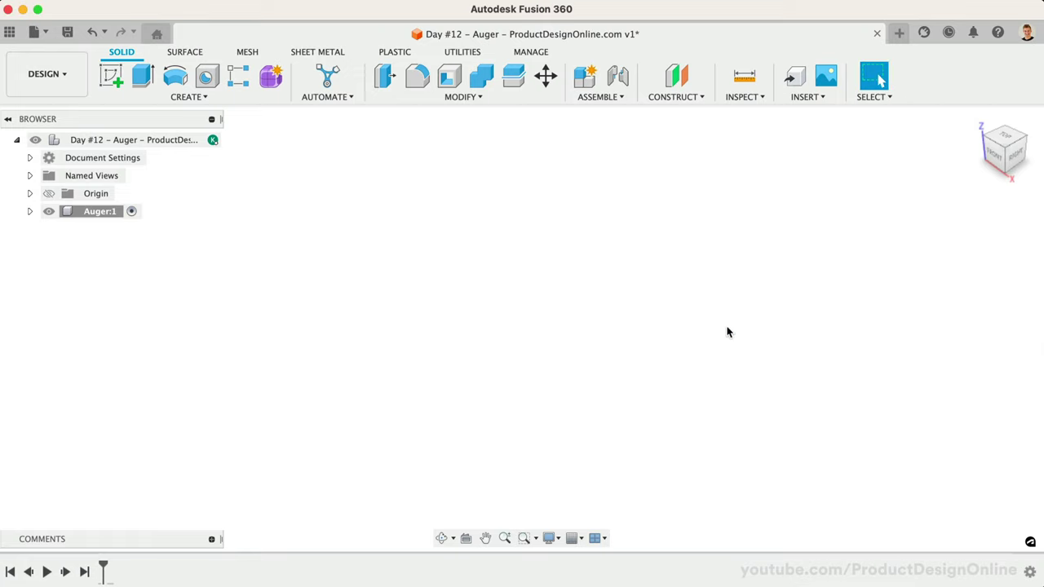
Step: Show the Origin and start a new sketch on the XZ plane
{"action": "left_click", "coordinate": [49, 193]}
{"action": "left_click", "coordinate": [30, 193]}
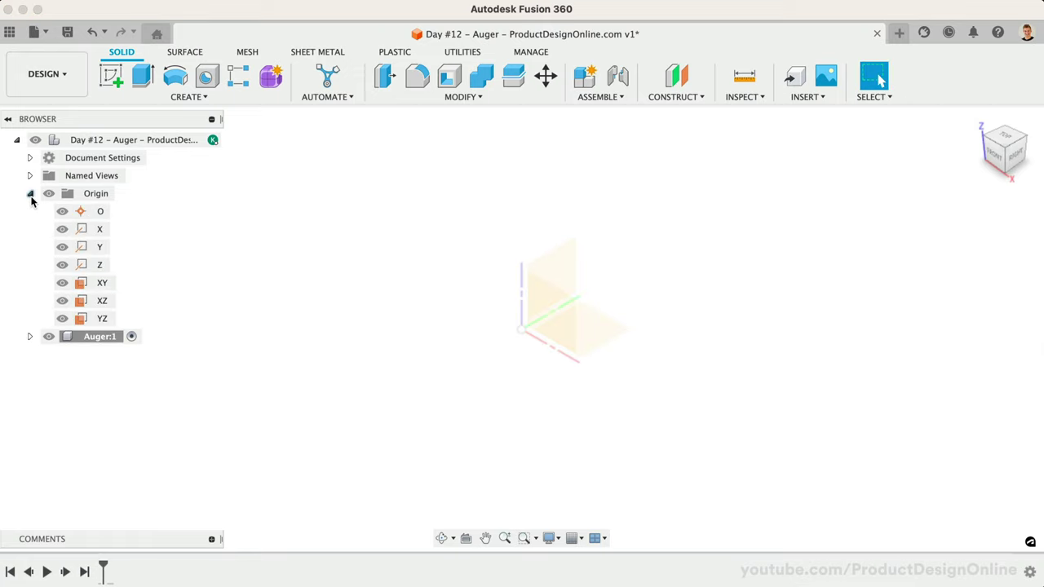
{"action": "right_click", "coordinate": [96, 298]}
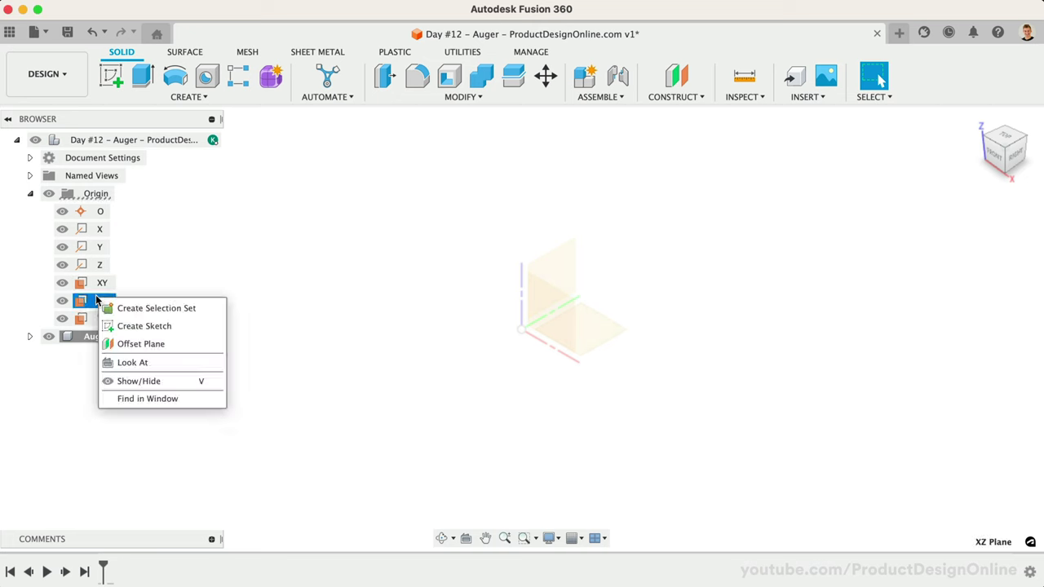
{"action": "left_click", "coordinate": [196, 325]}
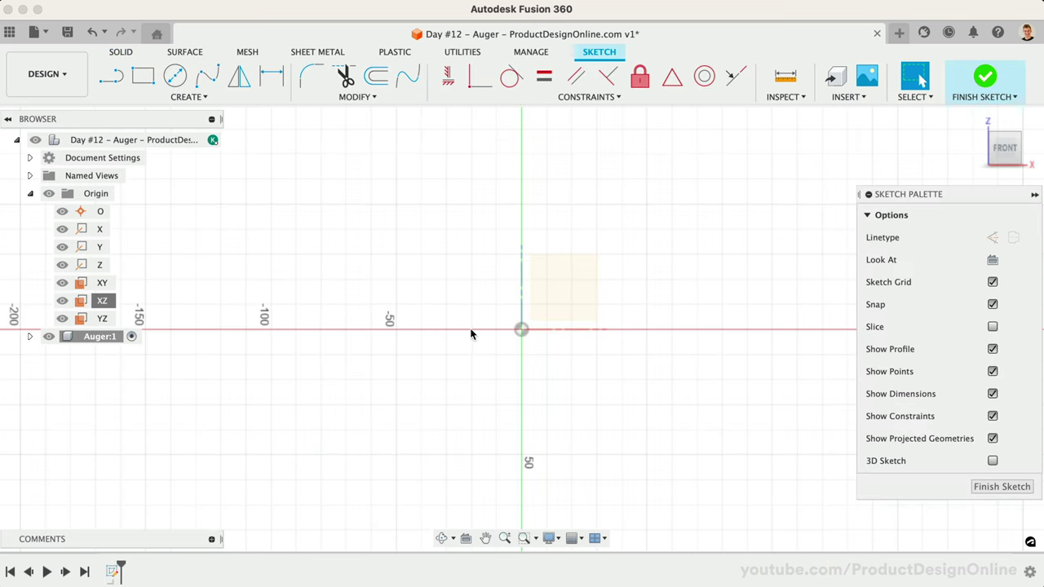
Step: Draw a 750 mm vertical line up from the origin and return to the Home view
{"action": "key", "text": "l"}
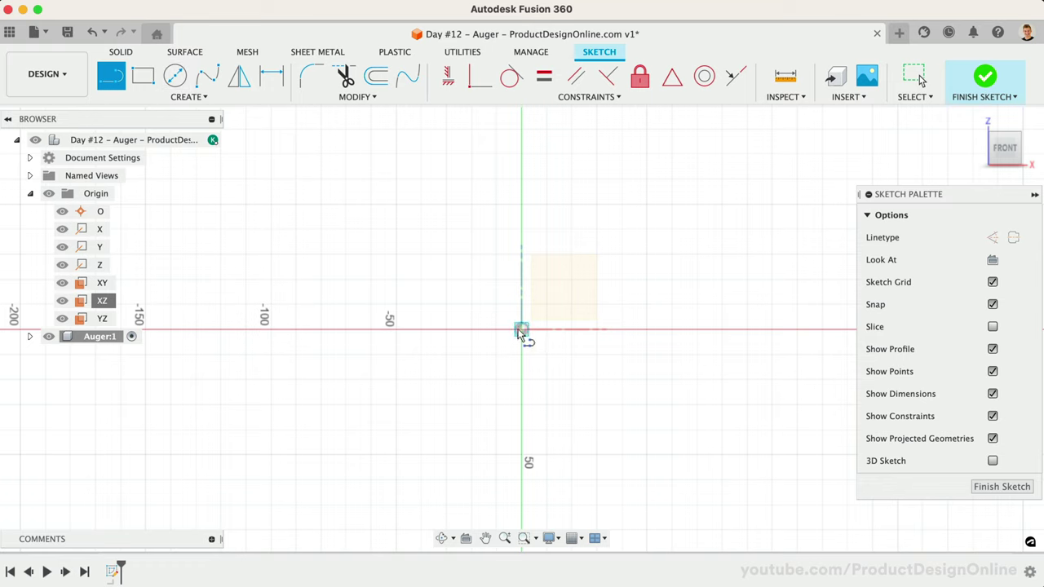
{"action": "left_click", "coordinate": [522, 330]}
{"action": "type", "text": "7"}
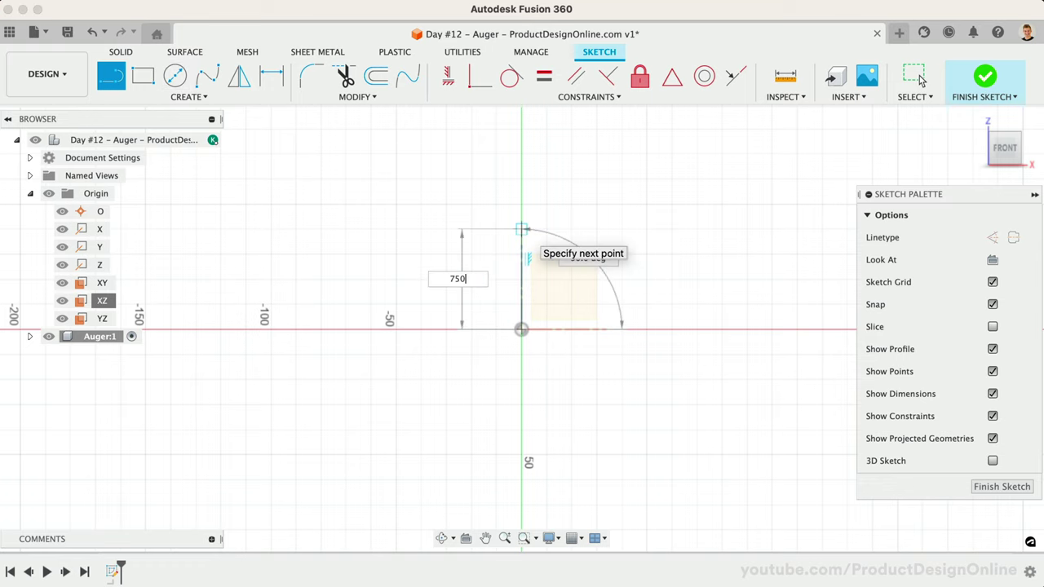
{"action": "type", "text": "50"}
{"action": "key", "text": "Return"}
{"action": "key", "text": "Escape"}
{"action": "scroll", "coordinate": [429, 411], "scroll_direction": "down", "scroll_amount": 2}
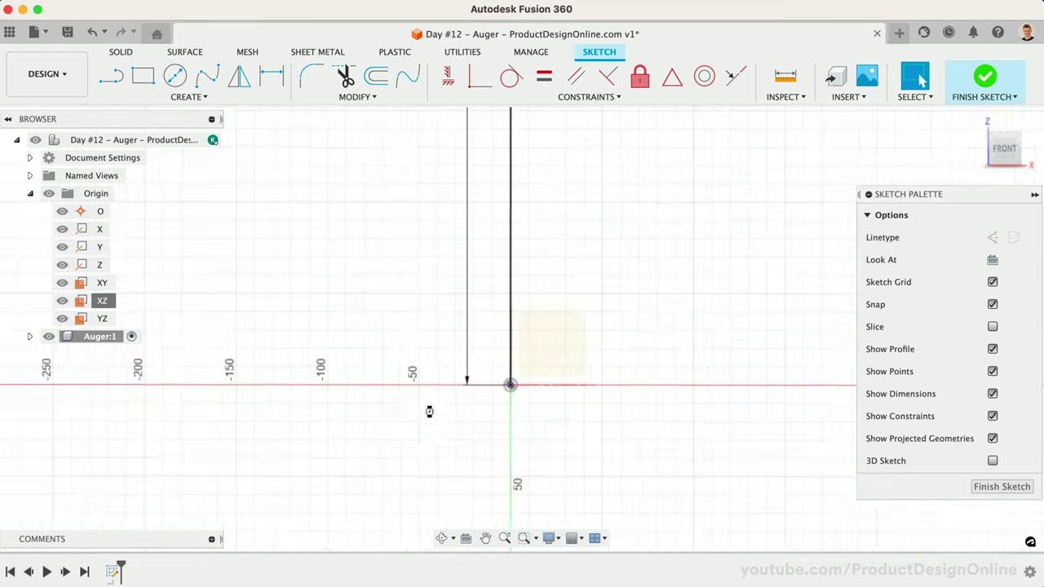
{"action": "key", "text": "F6"}
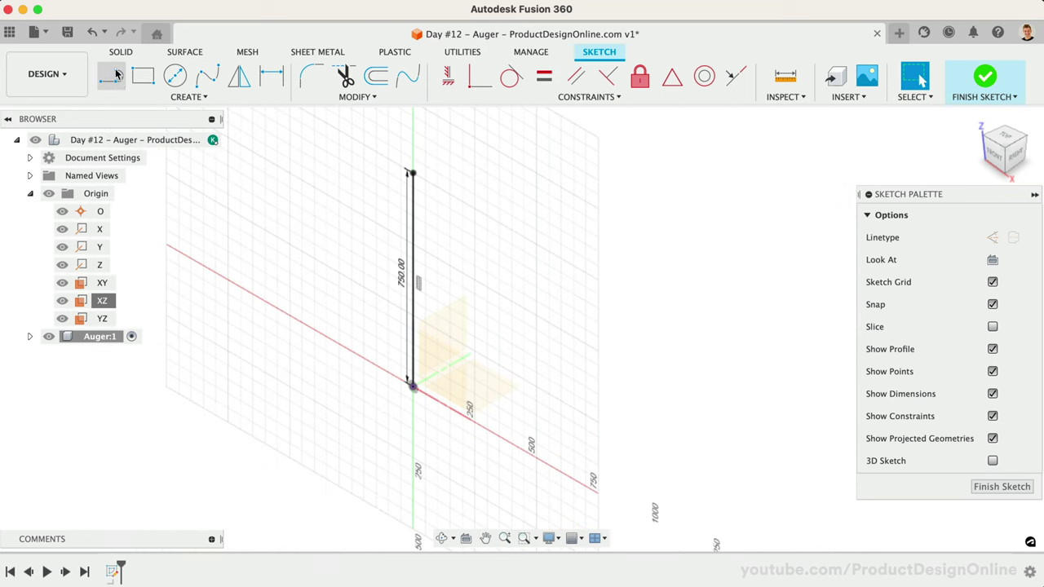
{"action": "left_click", "coordinate": [120, 52]}
Step: Start a Pipe along the vertical sketch line with a circular section
{"action": "left_click", "coordinate": [149, 101]}
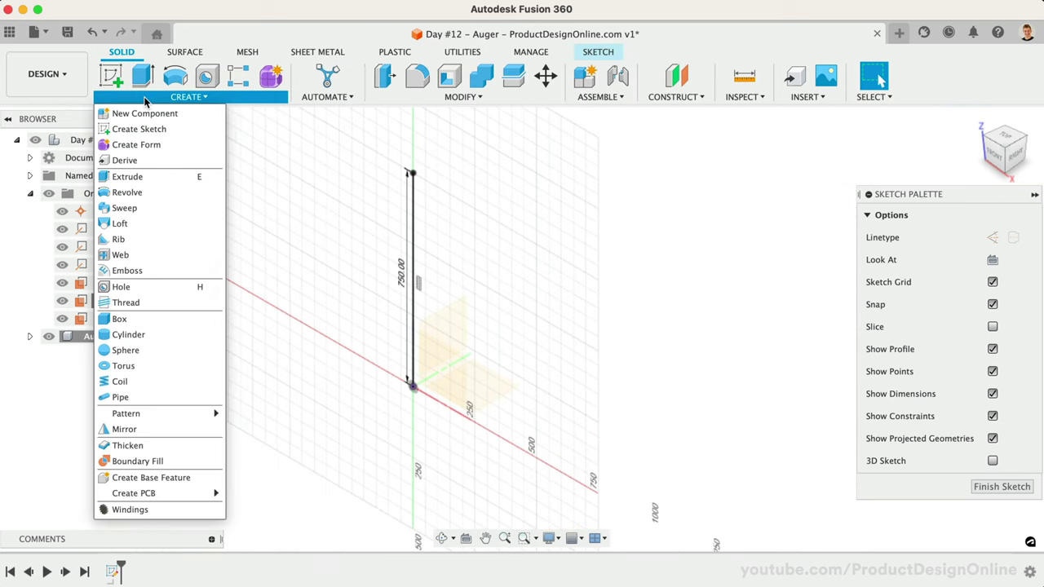
{"action": "left_click", "coordinate": [155, 396]}
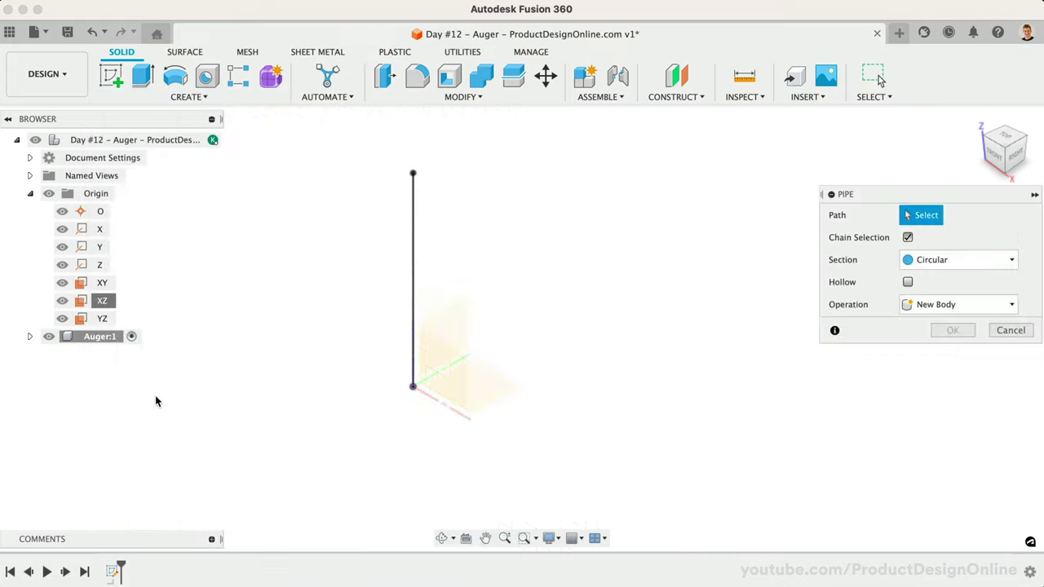
{"action": "left_click", "coordinate": [414, 235]}
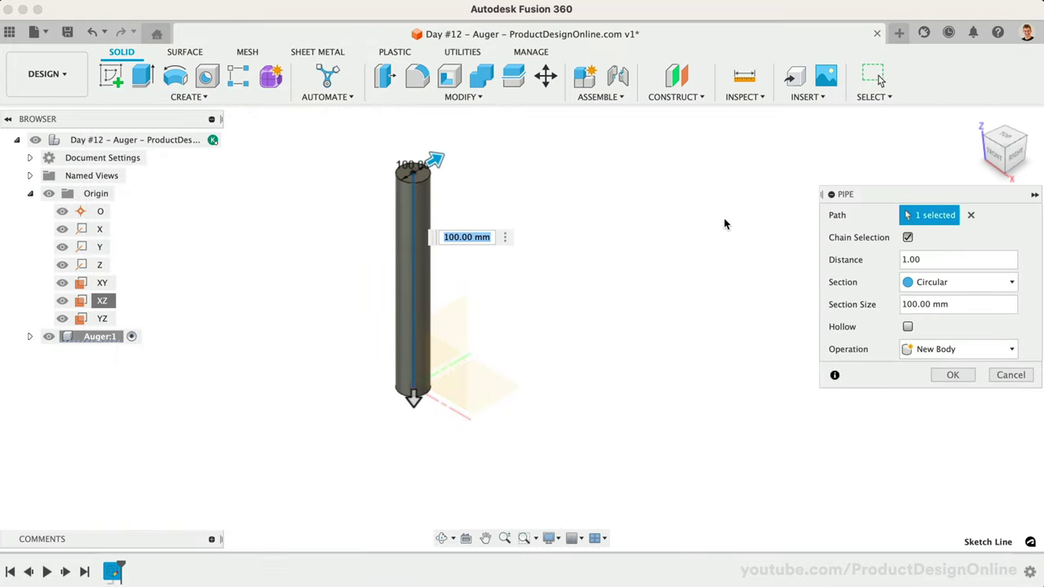
{"action": "left_click_drag", "start_coordinate": [860, 194], "coordinate": [812, 191]}
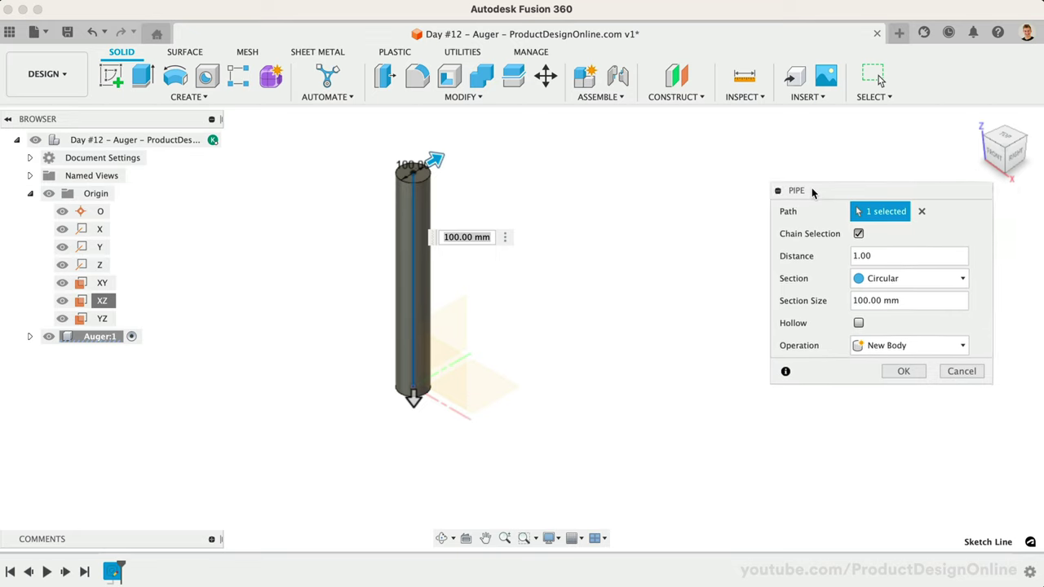
{"action": "left_click", "coordinate": [925, 278]}
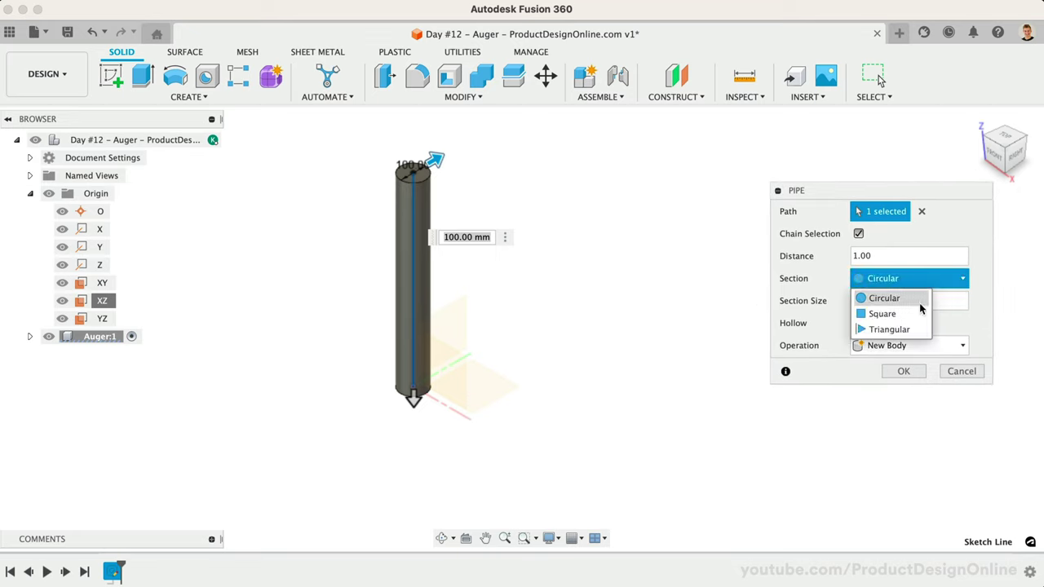
{"action": "left_click", "coordinate": [833, 264]}
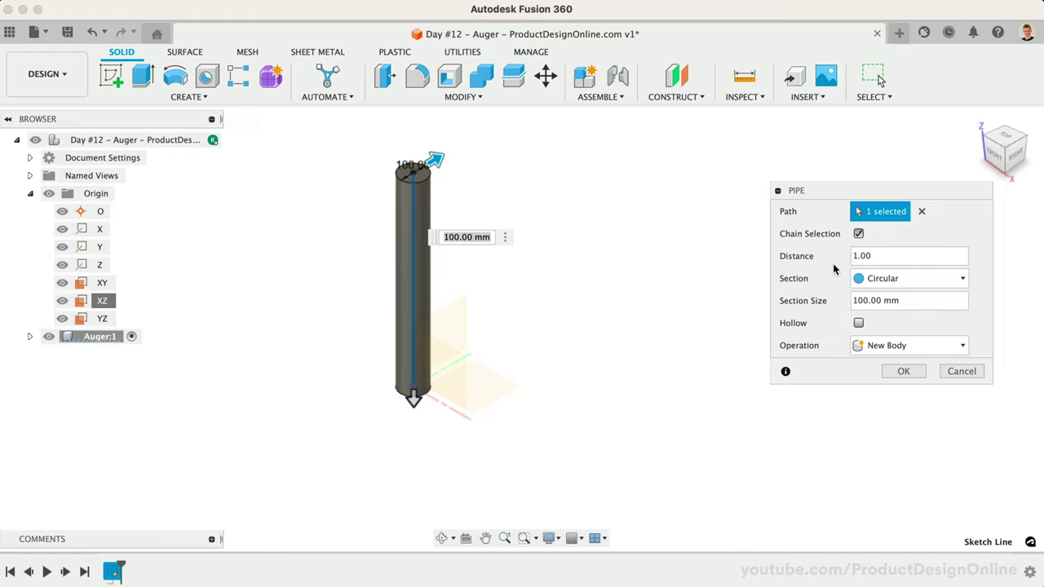
Step: Set the pipe section size to 38 mm, hollow with a 4 mm wall, and confirm
{"action": "left_click_drag", "start_coordinate": [881, 256], "coordinate": [845, 260]}
{"action": "key", "text": "Tab"}
{"action": "type", "text": "38mm"}
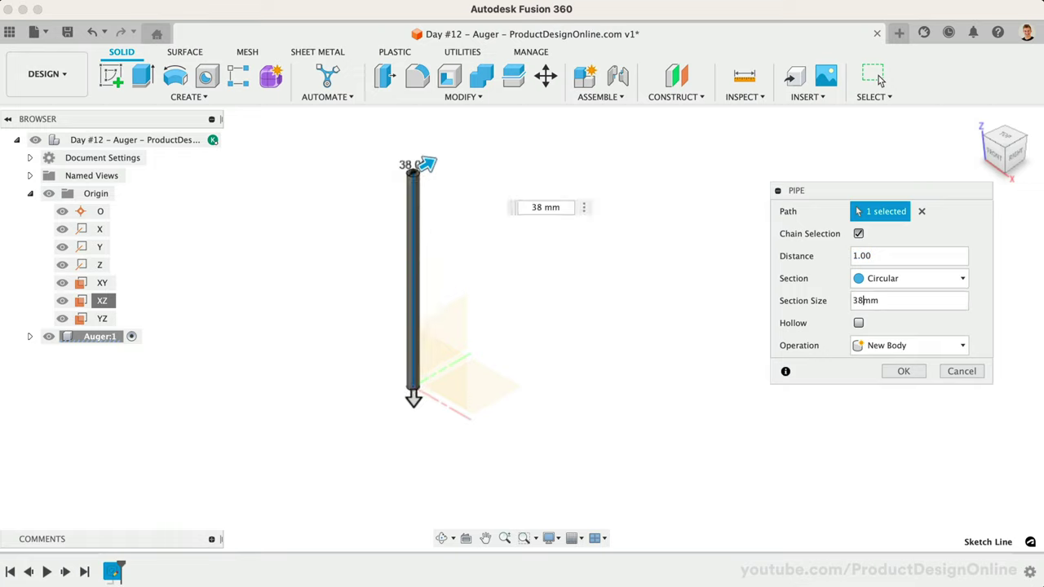
{"action": "left_click", "coordinate": [858, 323]}
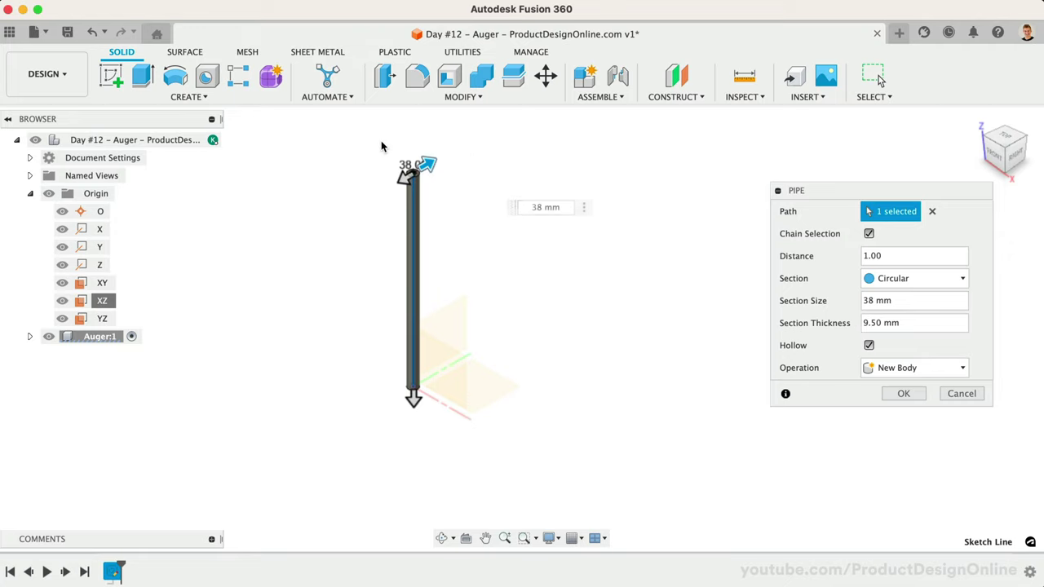
{"action": "scroll", "coordinate": [381, 143], "scroll_direction": "up", "scroll_amount": 5}
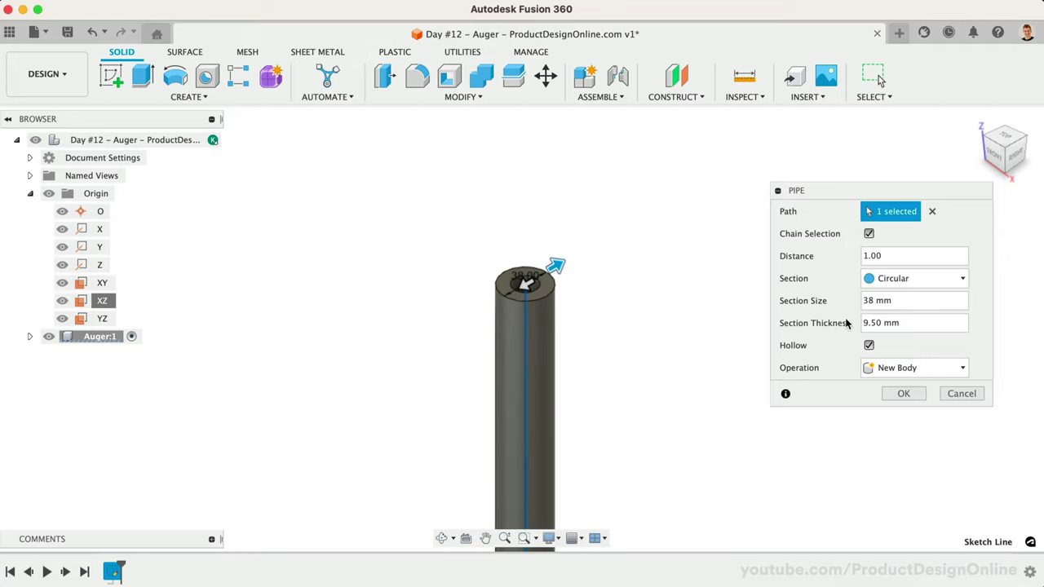
{"action": "double_click", "coordinate": [873, 323]}
{"action": "type", "text": "4"}
{"action": "left_click", "coordinate": [905, 395]}
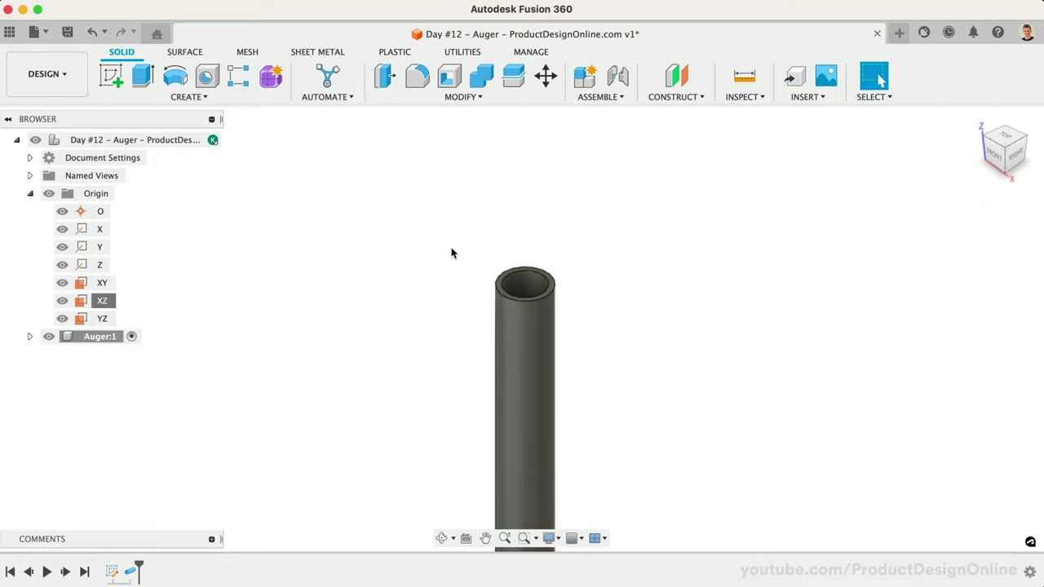
Step: Hide and collapse the Origin folder, then orbit to view the pipe's bottom end
{"action": "left_click", "coordinate": [48, 193]}
{"action": "left_click", "coordinate": [30, 194]}
{"action": "scroll", "coordinate": [448, 243], "scroll_direction": "down", "scroll_amount": 5}
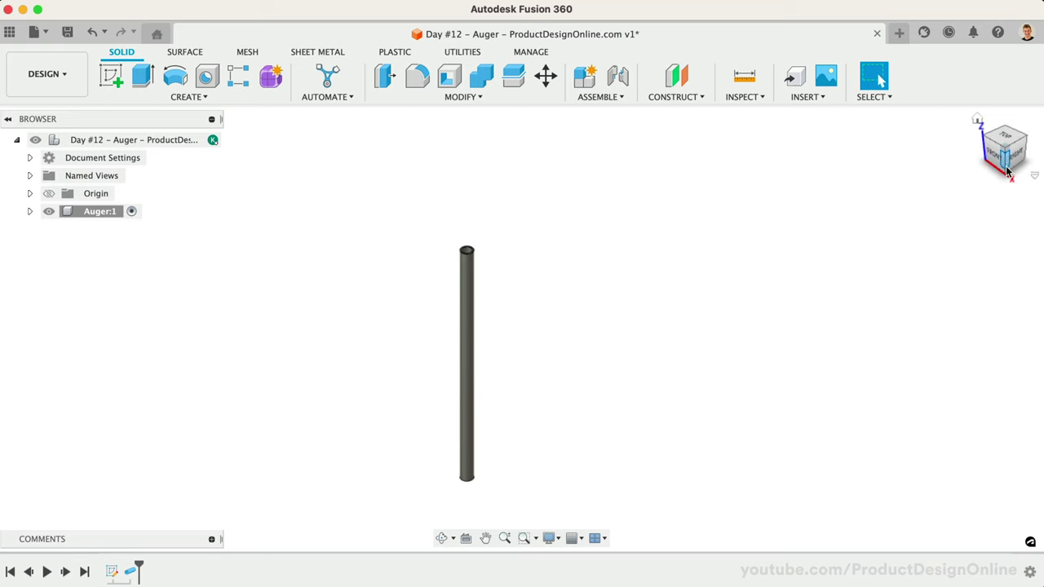
{"action": "left_click_drag", "start_coordinate": [1003, 155], "coordinate": [1005, 93]}
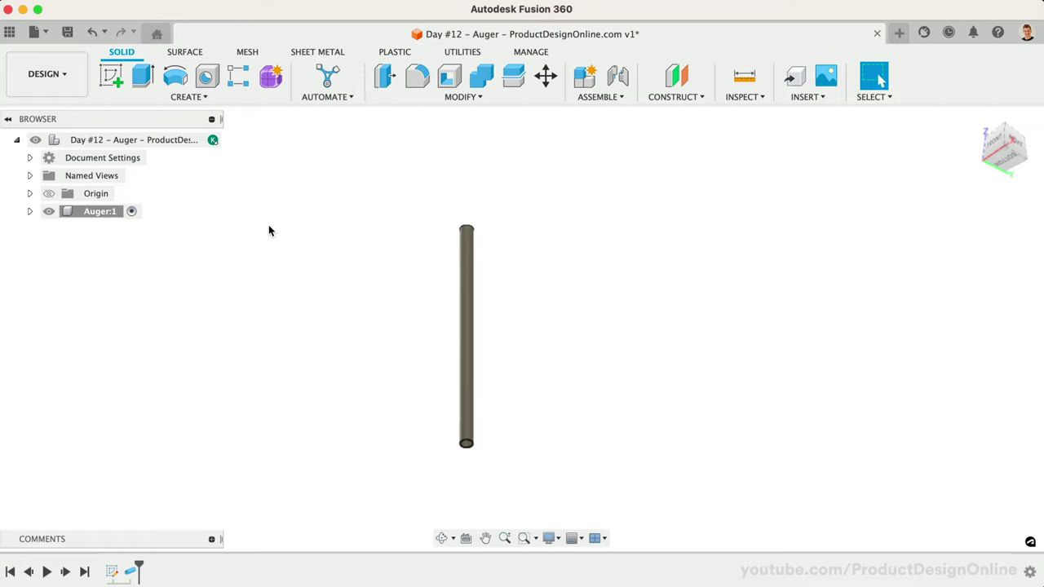
{"action": "left_click", "coordinate": [196, 99]}
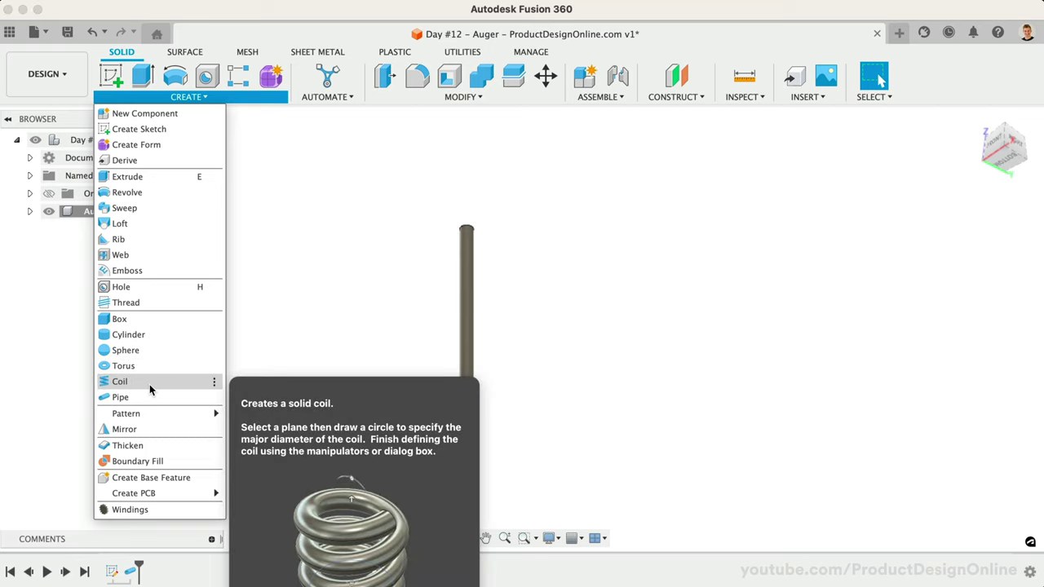
Step: Start a coil on the pipe's bottom face, centred on its axis with 30 mm diameter
{"action": "left_click", "coordinate": [149, 388]}
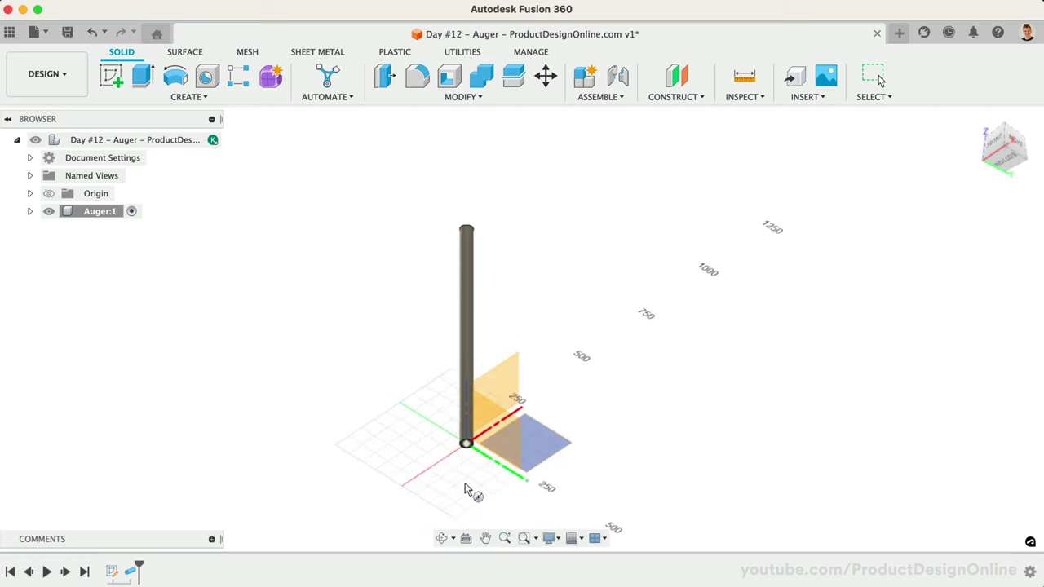
{"action": "scroll", "coordinate": [465, 490], "scroll_direction": "up", "scroll_amount": 10}
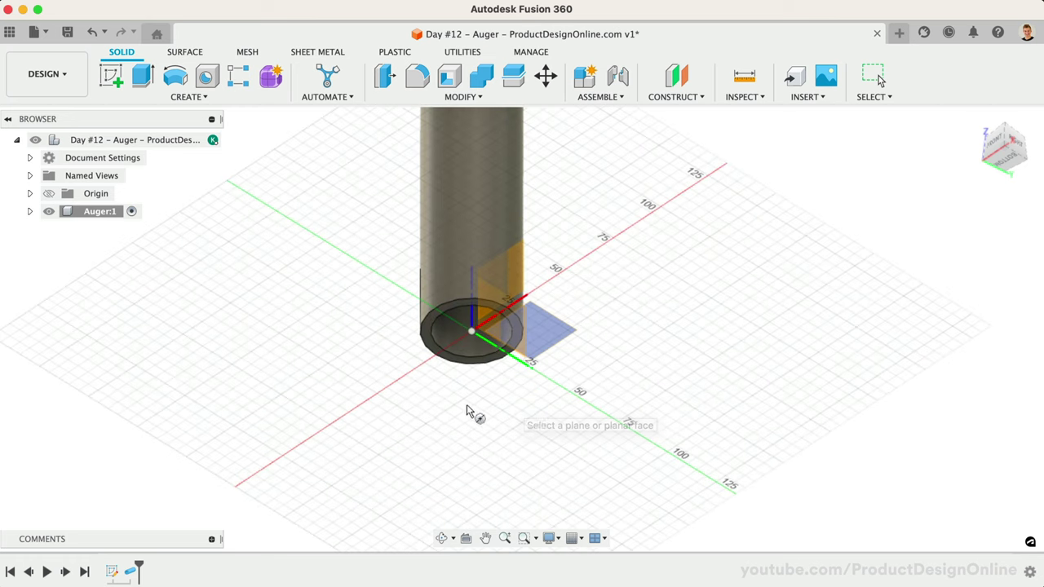
{"action": "scroll", "coordinate": [472, 412], "scroll_direction": "up", "scroll_amount": 5}
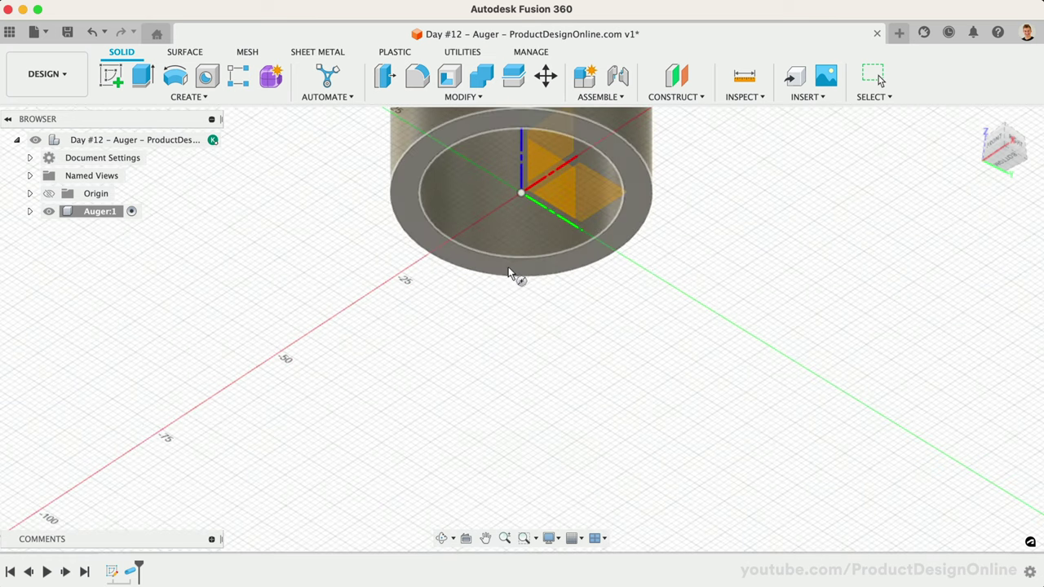
{"action": "scroll", "coordinate": [509, 272], "scroll_direction": "down", "scroll_amount": 2}
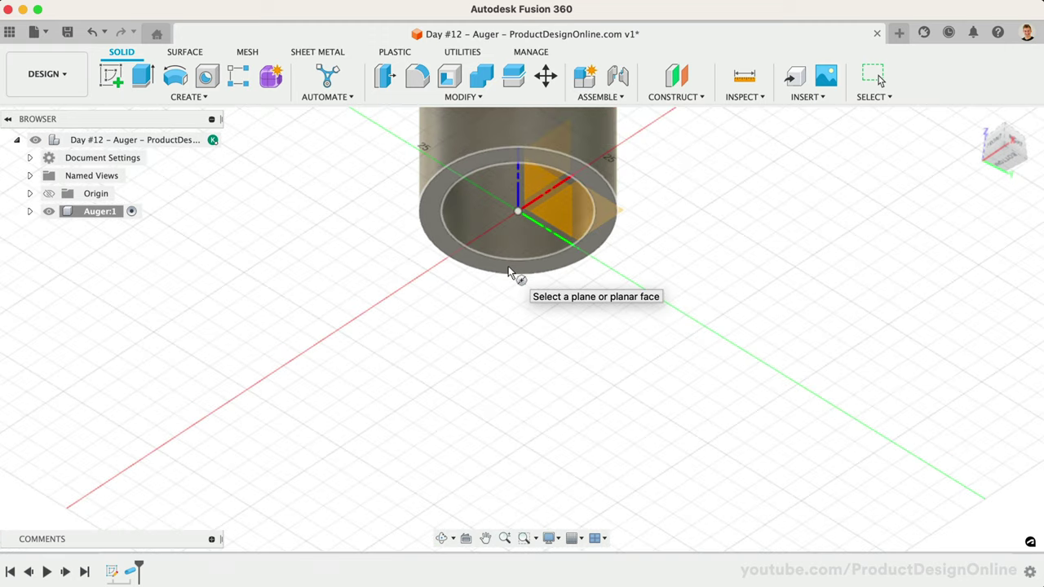
{"action": "left_click", "coordinate": [509, 272]}
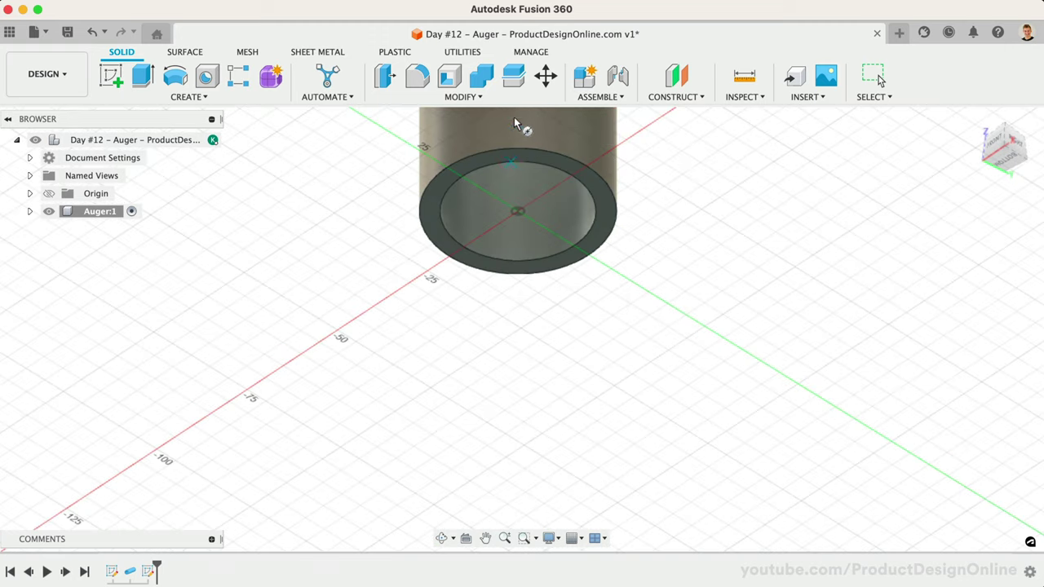
{"action": "scroll", "coordinate": [515, 124], "scroll_direction": "up", "scroll_amount": 3}
{"action": "scroll", "coordinate": [515, 124], "scroll_direction": "up", "scroll_amount": 3}
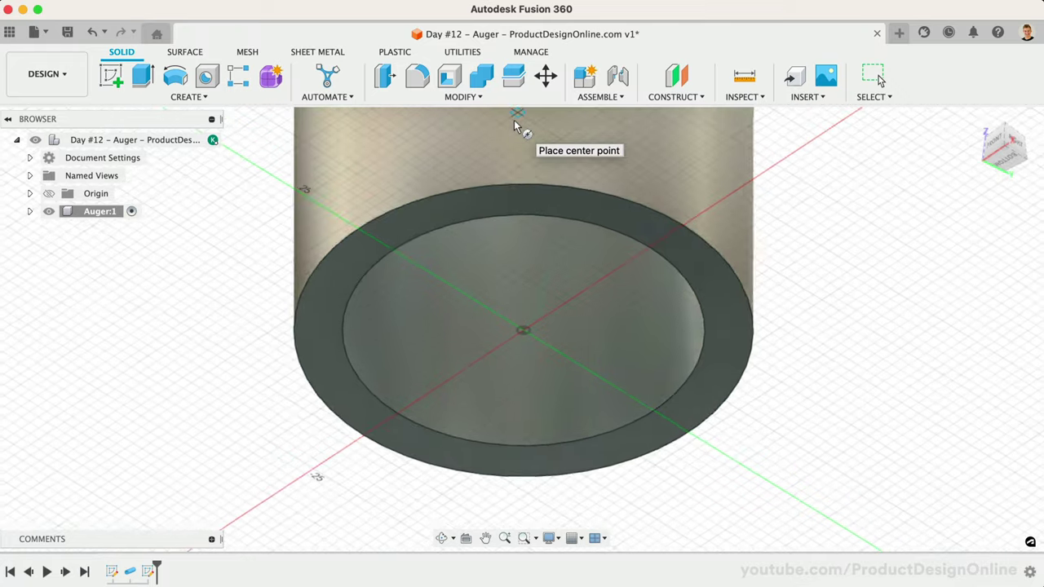
{"action": "left_click", "coordinate": [522, 323]}
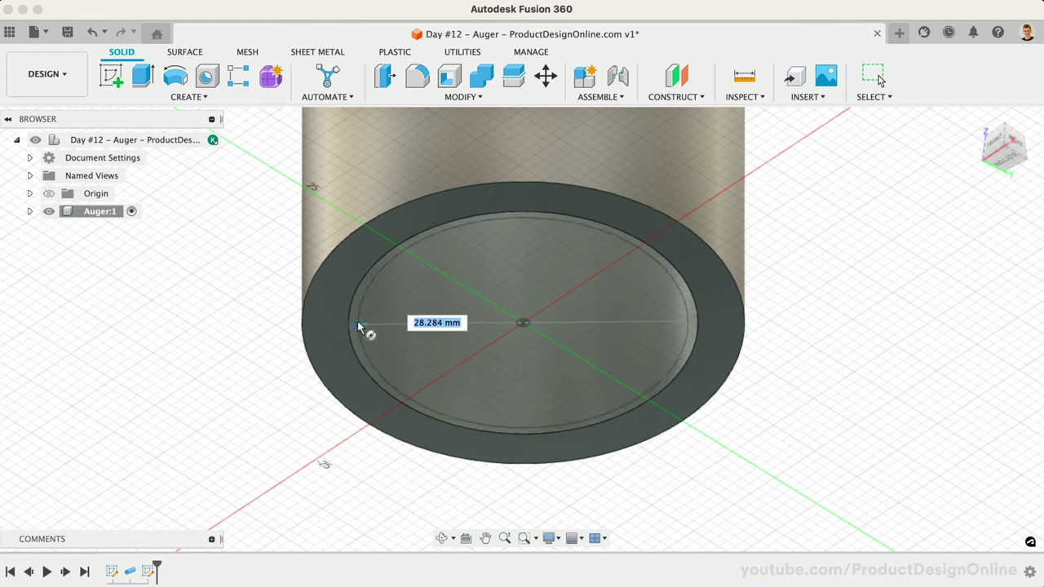
{"action": "left_click", "coordinate": [349, 327]}
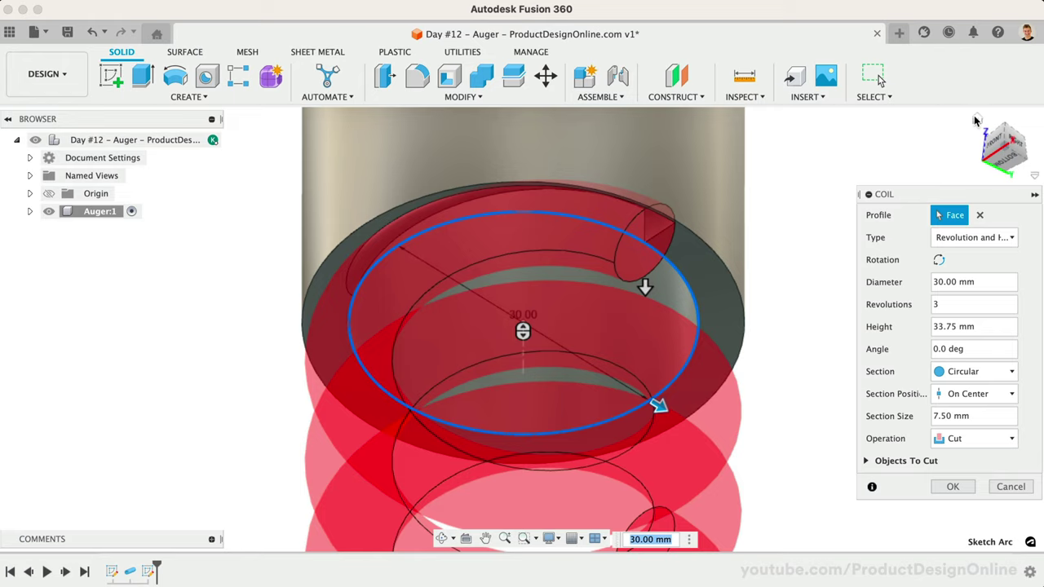
Step: Set the coil to 5 revolutions with a 450 mm height
{"action": "left_click", "coordinate": [977, 120]}
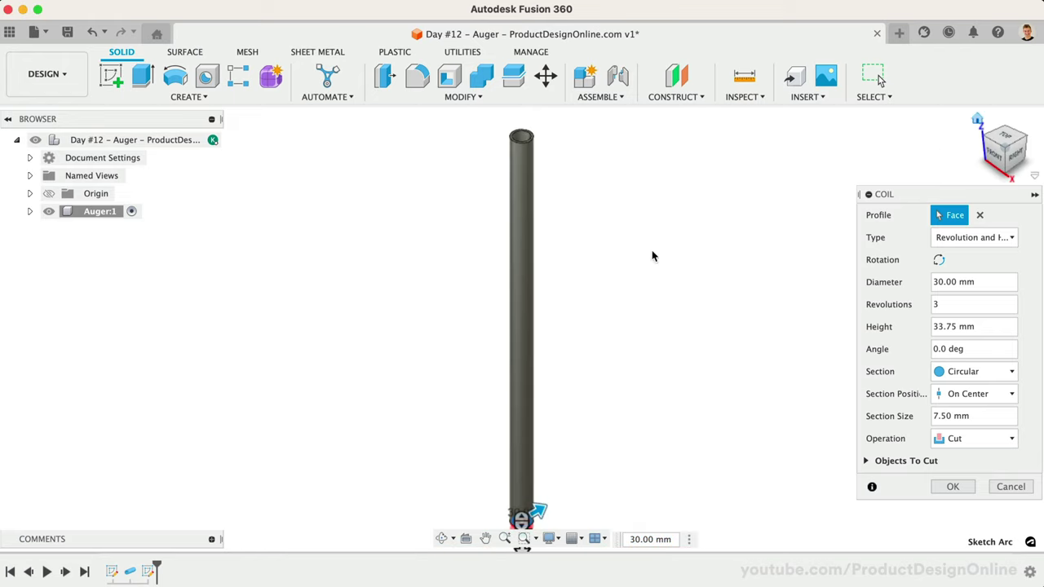
{"action": "scroll", "coordinate": [469, 326], "scroll_direction": "down", "scroll_amount": 3}
{"action": "scroll", "coordinate": [481, 483], "scroll_direction": "up", "scroll_amount": 3}
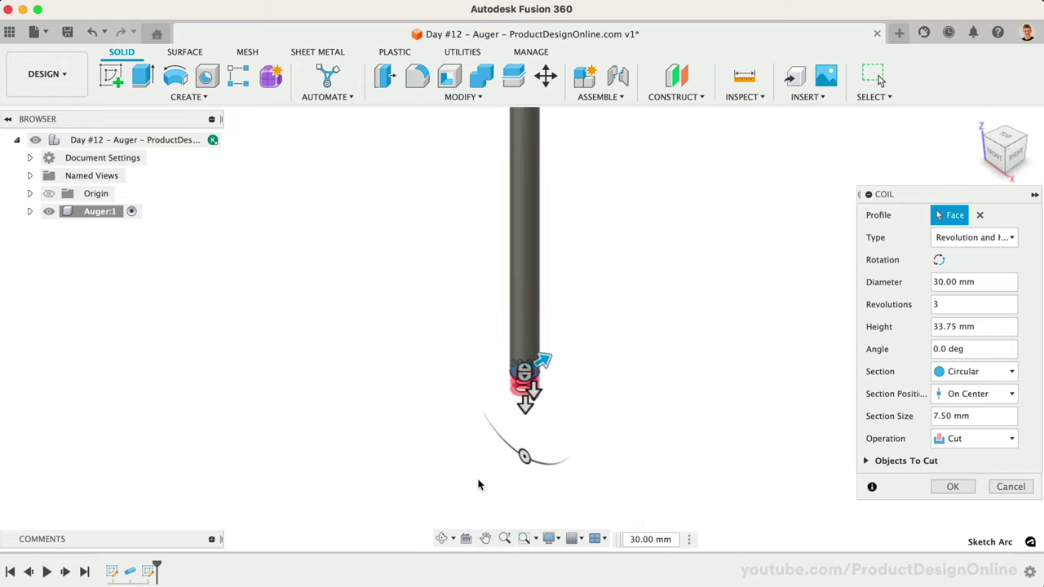
{"action": "left_click_drag", "start_coordinate": [532, 390], "coordinate": [536, 178]}
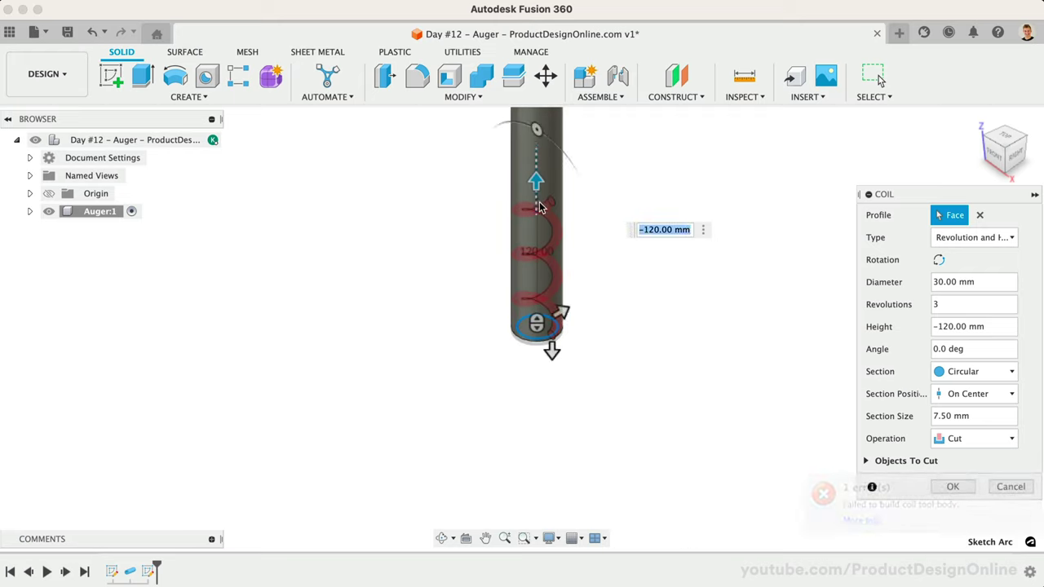
{"action": "left_click", "coordinate": [954, 304]}
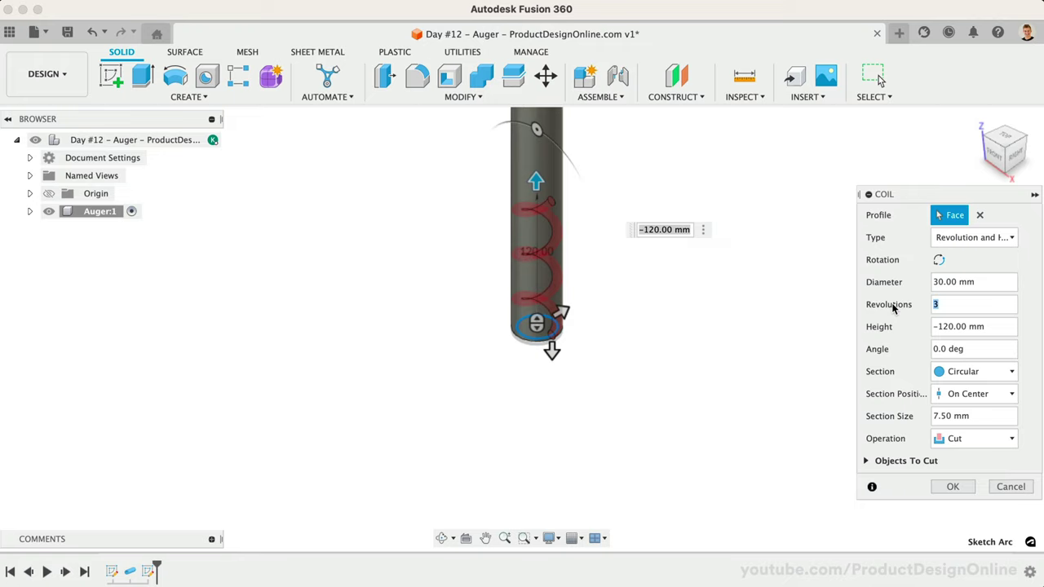
{"action": "type", "text": "5"}
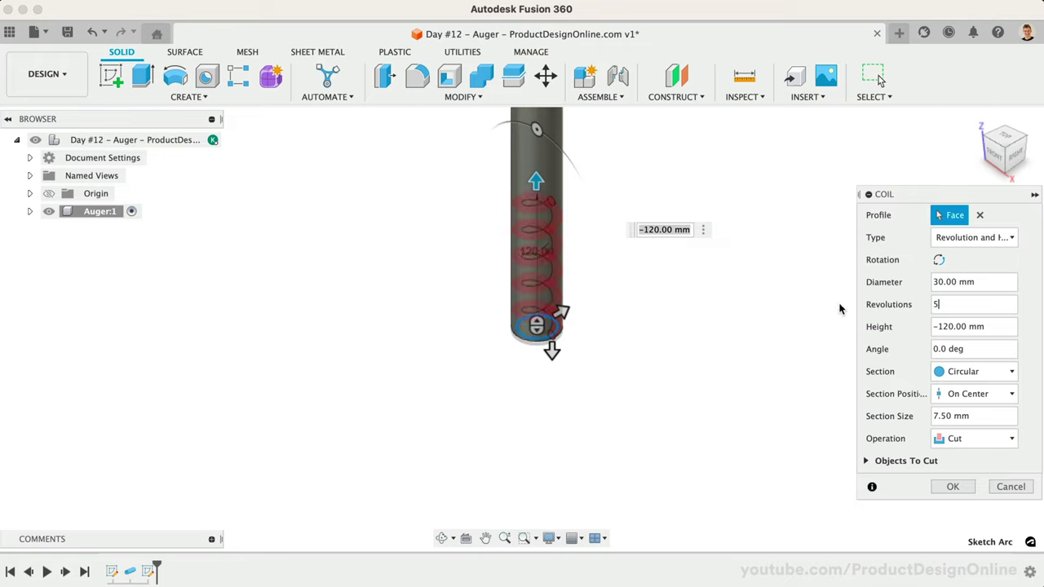
{"action": "left_click_drag", "start_coordinate": [908, 194], "coordinate": [813, 188]}
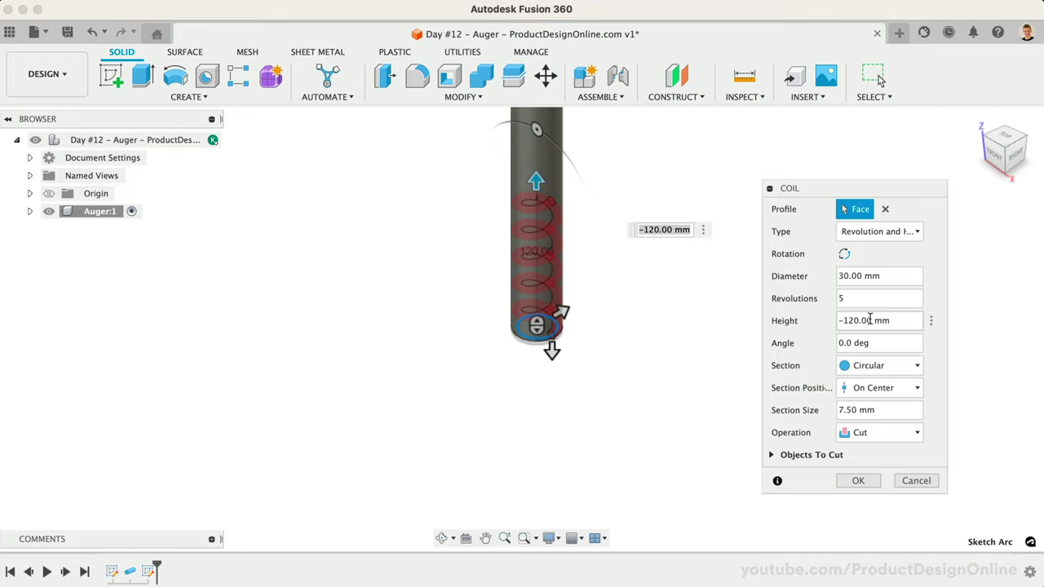
{"action": "left_click_drag", "start_coordinate": [870, 320], "coordinate": [845, 321]}
{"action": "type", "text": "450"}
Step: Place the 4 mm coil section Outside, make it a New Body, and confirm
{"action": "left_click", "coordinate": [1004, 136]}
{"action": "scroll", "coordinate": [760, 135], "scroll_direction": "up", "scroll_amount": 5}
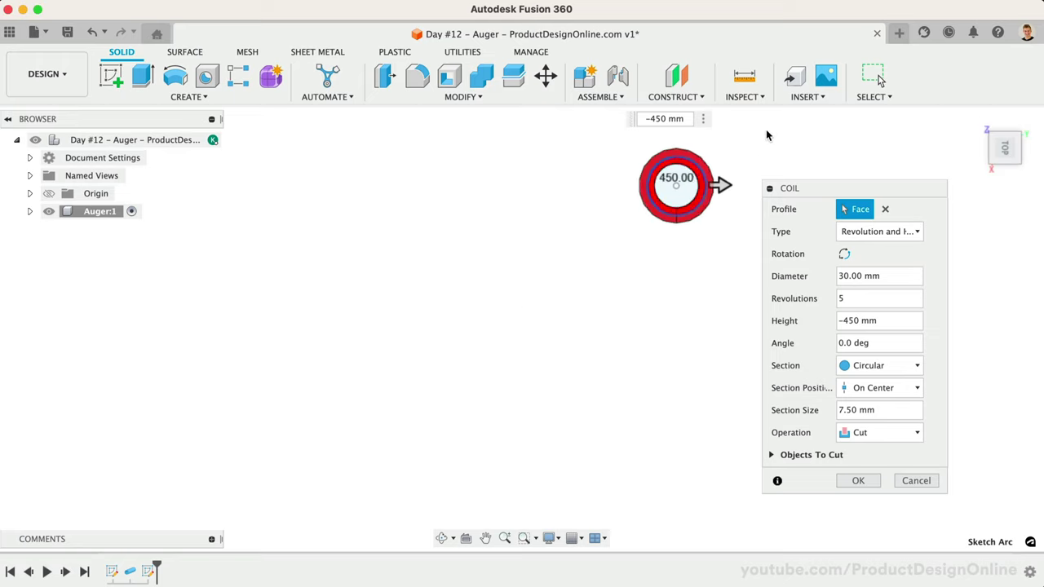
{"action": "scroll", "coordinate": [653, 178], "scroll_direction": "up", "scroll_amount": 1}
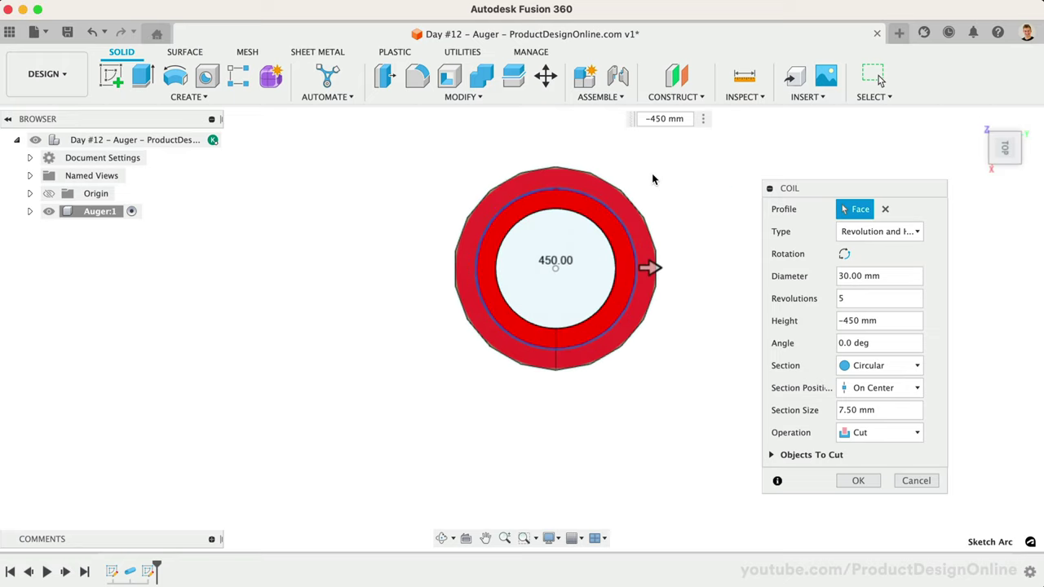
{"action": "left_click", "coordinate": [902, 388]}
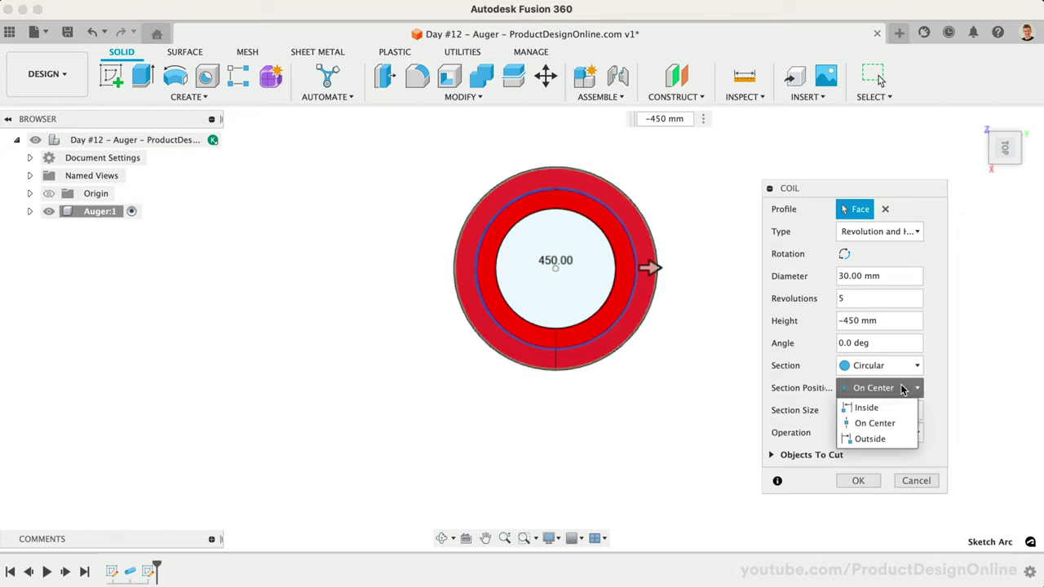
{"action": "left_click", "coordinate": [902, 439]}
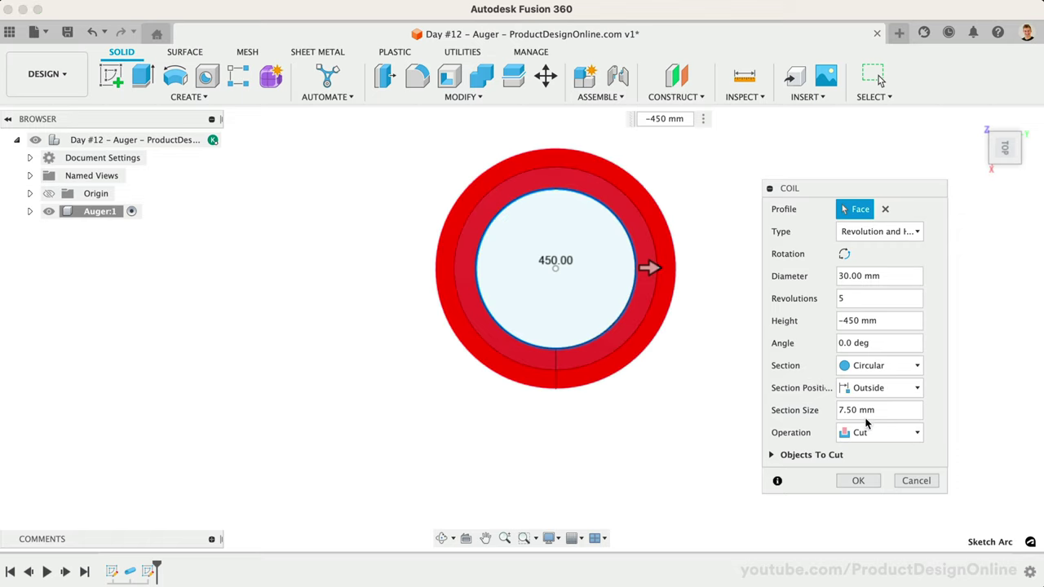
{"action": "left_click_drag", "start_coordinate": [859, 413], "coordinate": [826, 409]}
{"action": "type", "text": "4"}
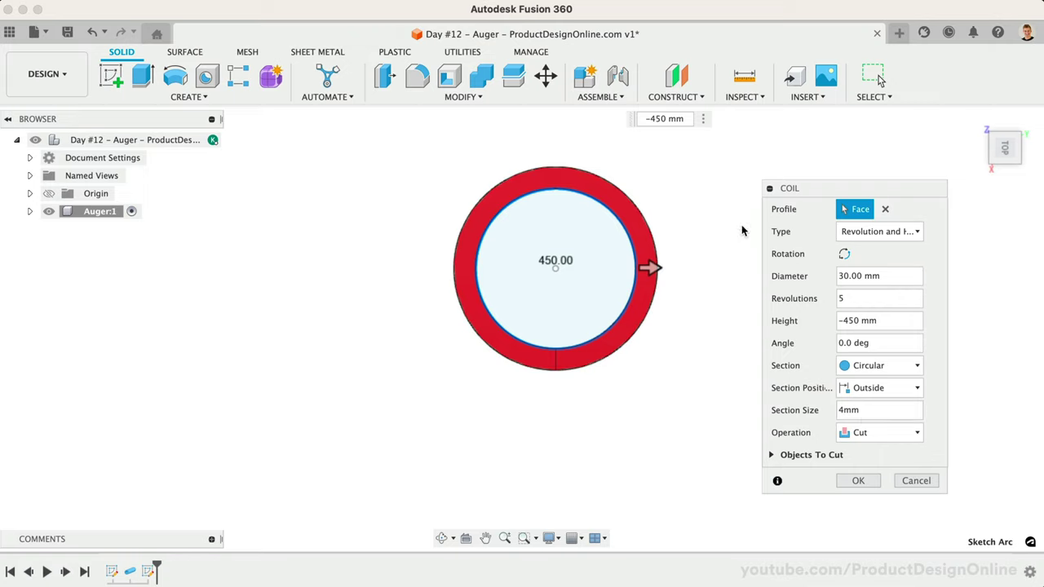
{"action": "scroll", "coordinate": [682, 204], "scroll_direction": "up", "scroll_amount": 3}
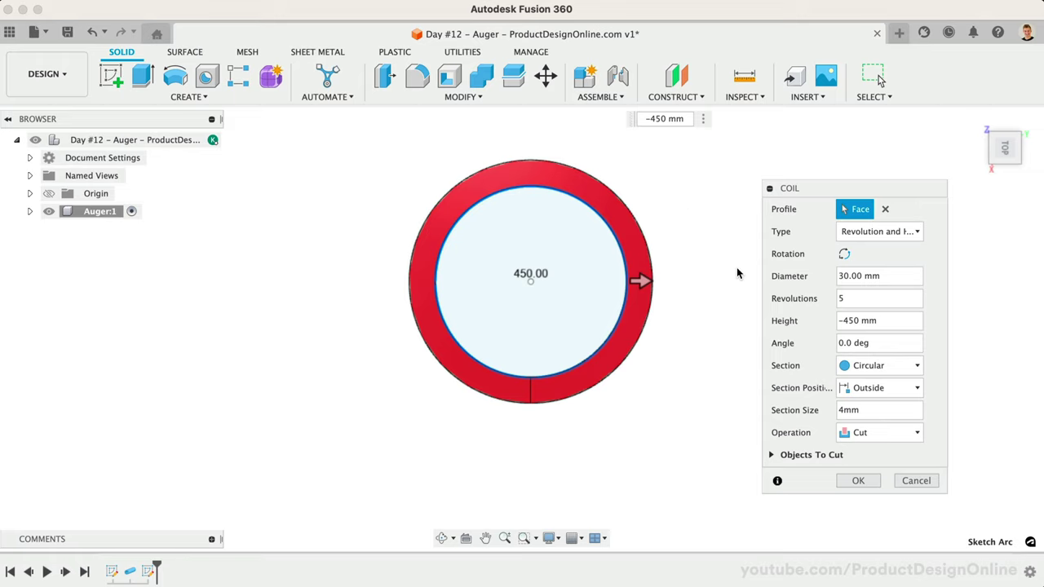
{"action": "left_click", "coordinate": [886, 433]}
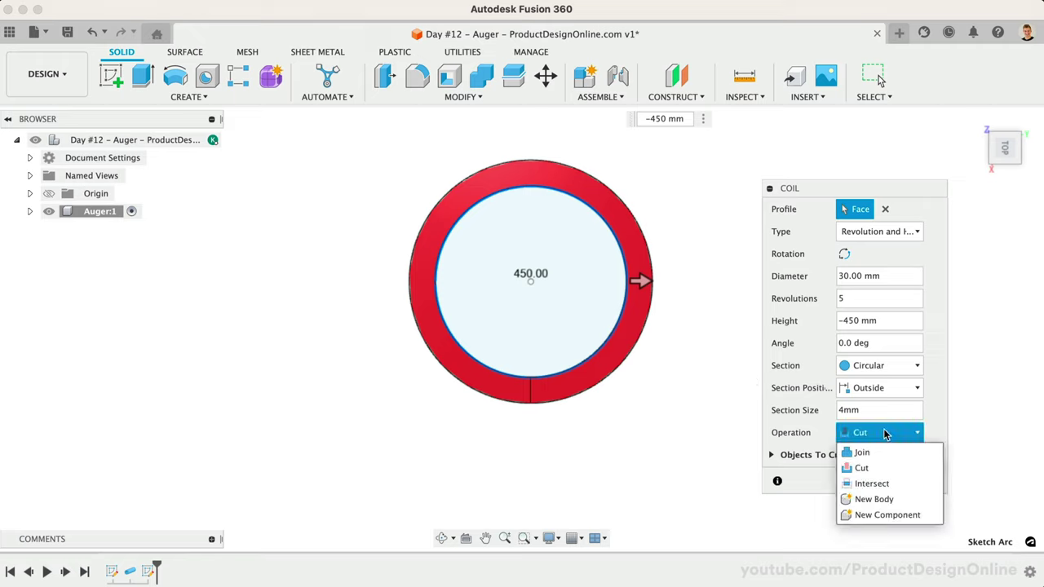
{"action": "left_click", "coordinate": [886, 499]}
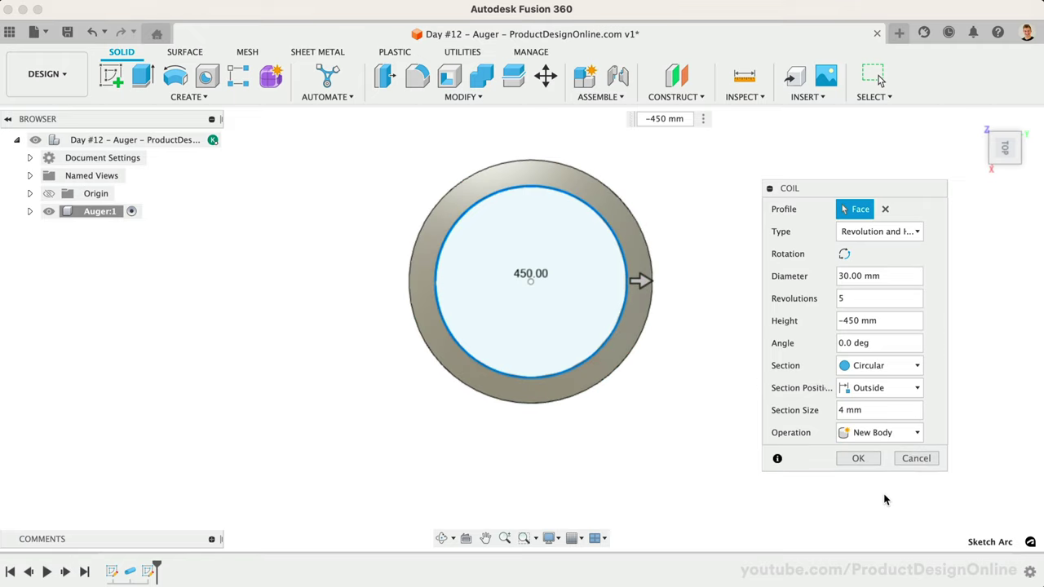
{"action": "left_click", "coordinate": [857, 459]}
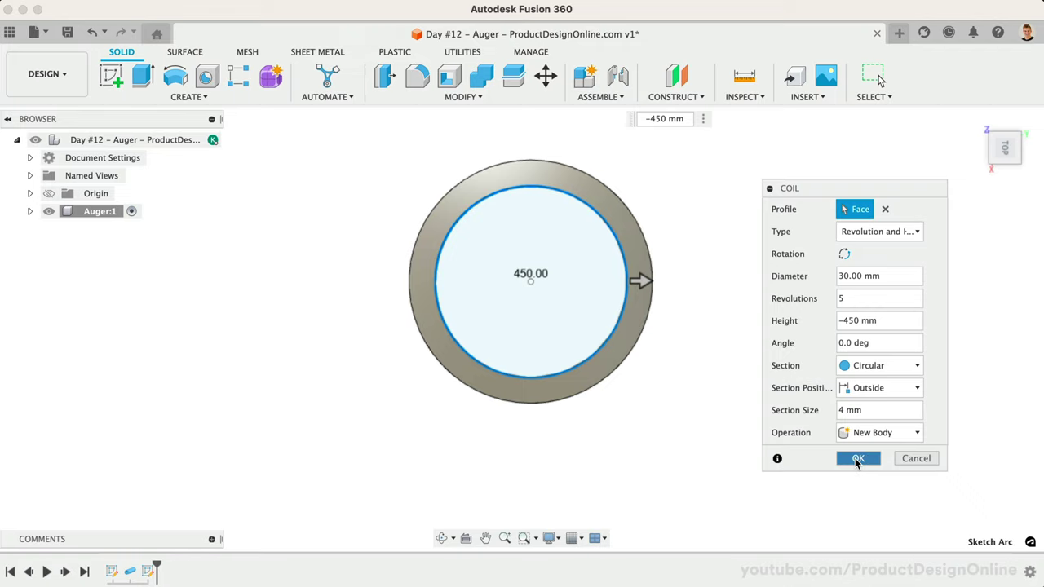
Step: Expand Auger:1 Bodies, toggle Body1's visibility to check the coil, then orbit to the bottom
{"action": "left_click", "coordinate": [977, 119]}
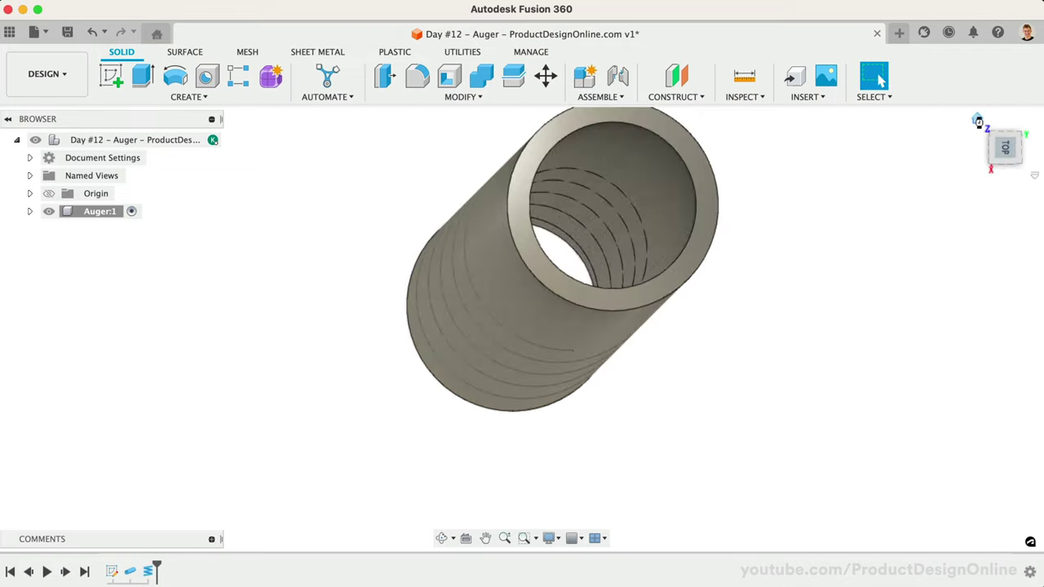
{"action": "left_click", "coordinate": [29, 212]}
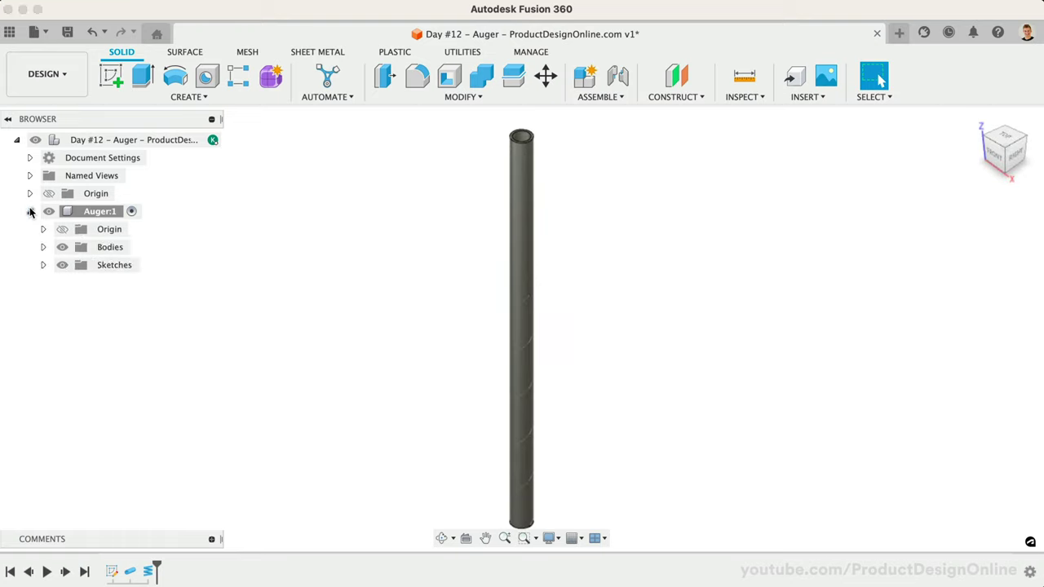
{"action": "left_click", "coordinate": [42, 248]}
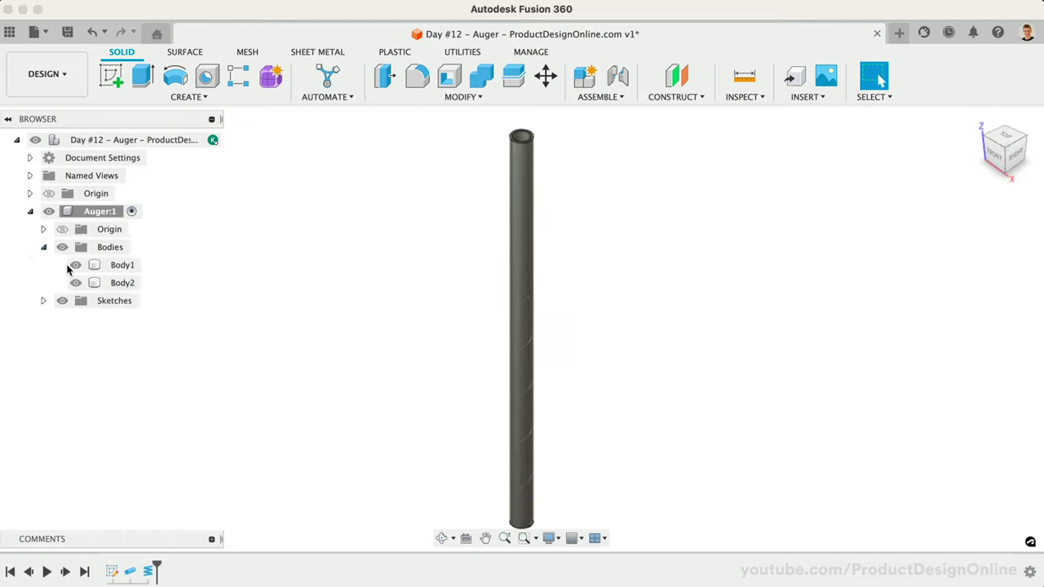
{"action": "left_click", "coordinate": [76, 265]}
{"action": "left_click", "coordinate": [76, 265]}
{"action": "left_click", "coordinate": [76, 265]}
{"action": "left_click", "coordinate": [76, 265]}
{"action": "left_click_drag", "start_coordinate": [1008, 160], "coordinate": [1006, 119]}
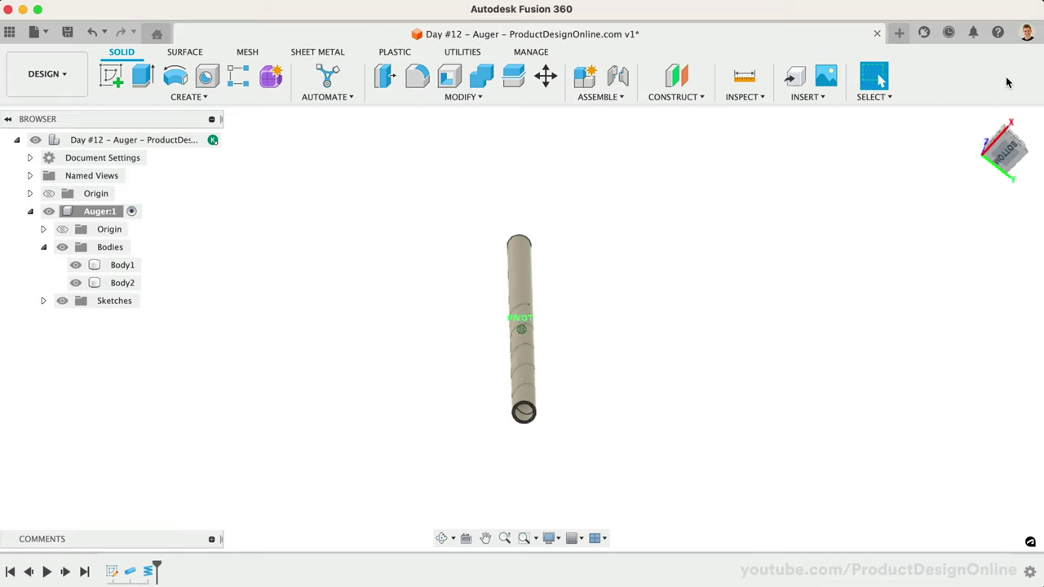
{"action": "scroll", "coordinate": [554, 470], "scroll_direction": "up", "scroll_amount": 5}
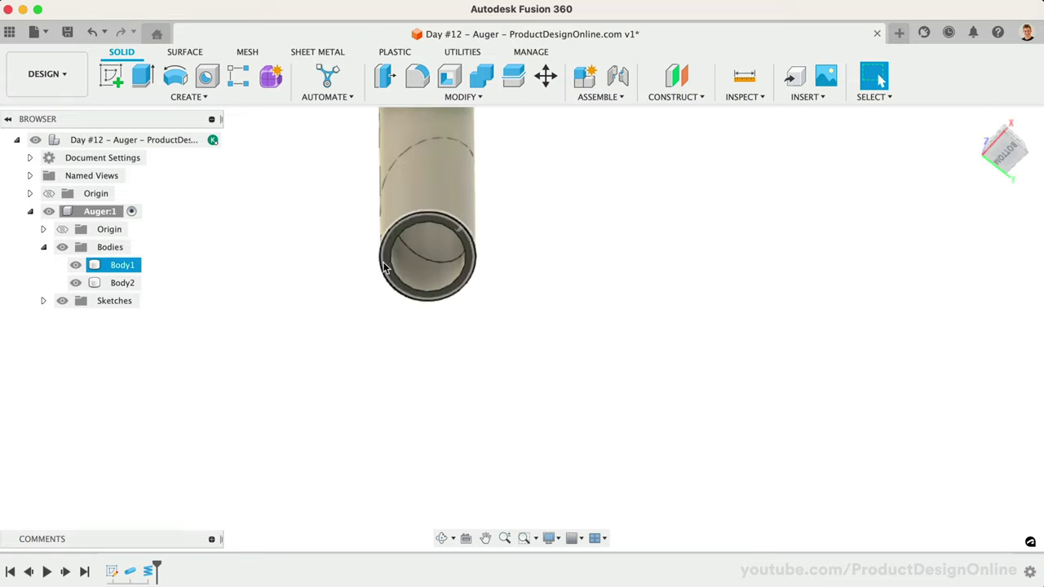
Step: On a new end-face sketch, project the helix onto the tube's outer face
{"action": "right_click", "coordinate": [387, 253]}
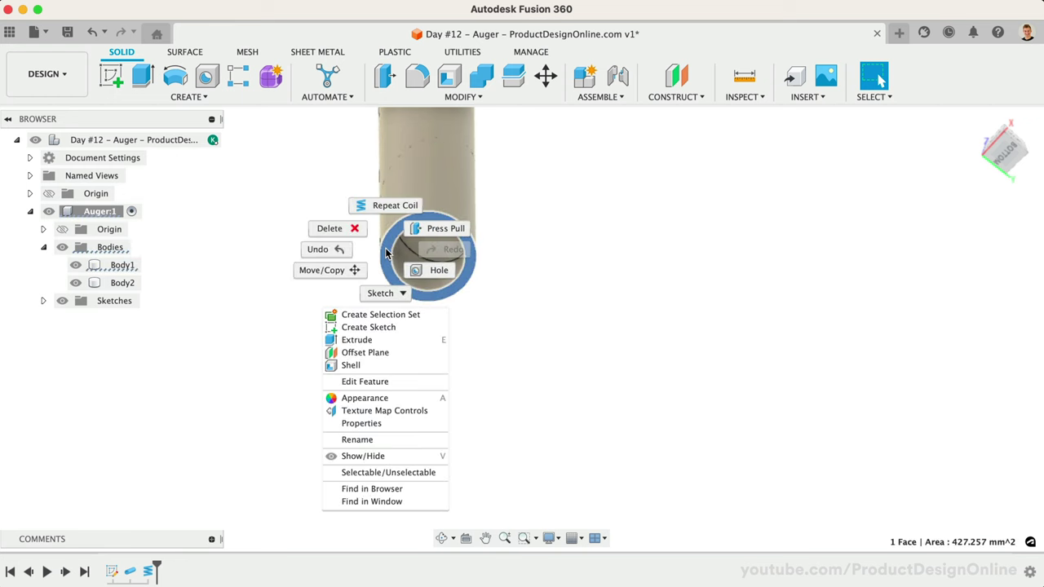
{"action": "left_click", "coordinate": [371, 327]}
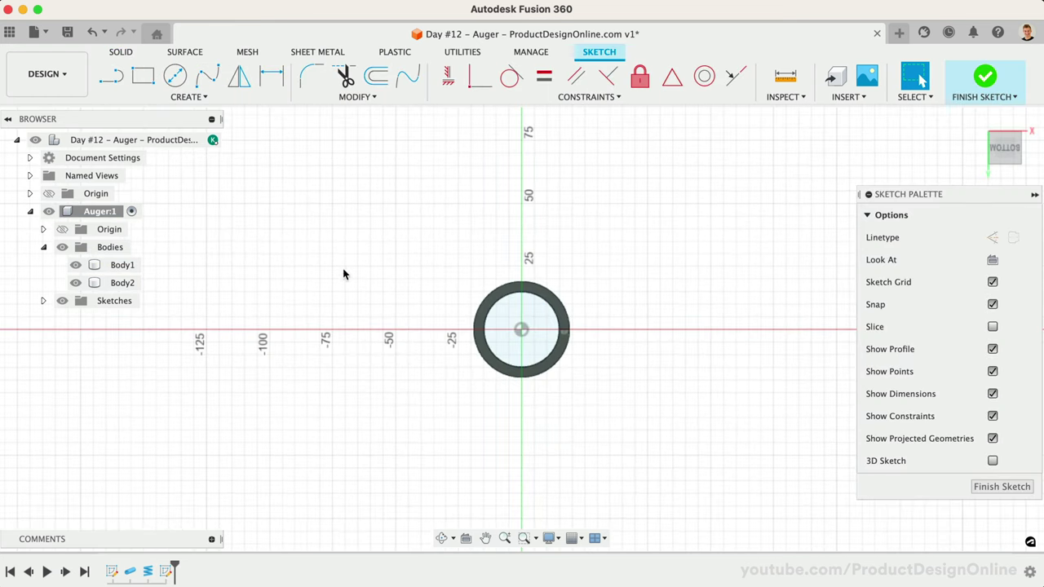
{"action": "left_click", "coordinate": [190, 98]}
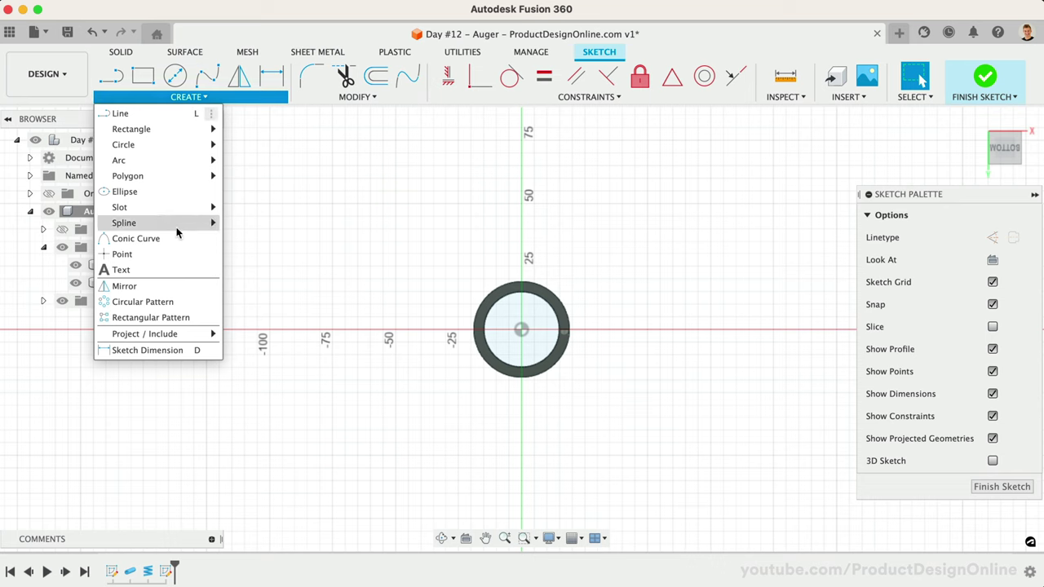
{"action": "mouse_move", "coordinate": [163, 334]}
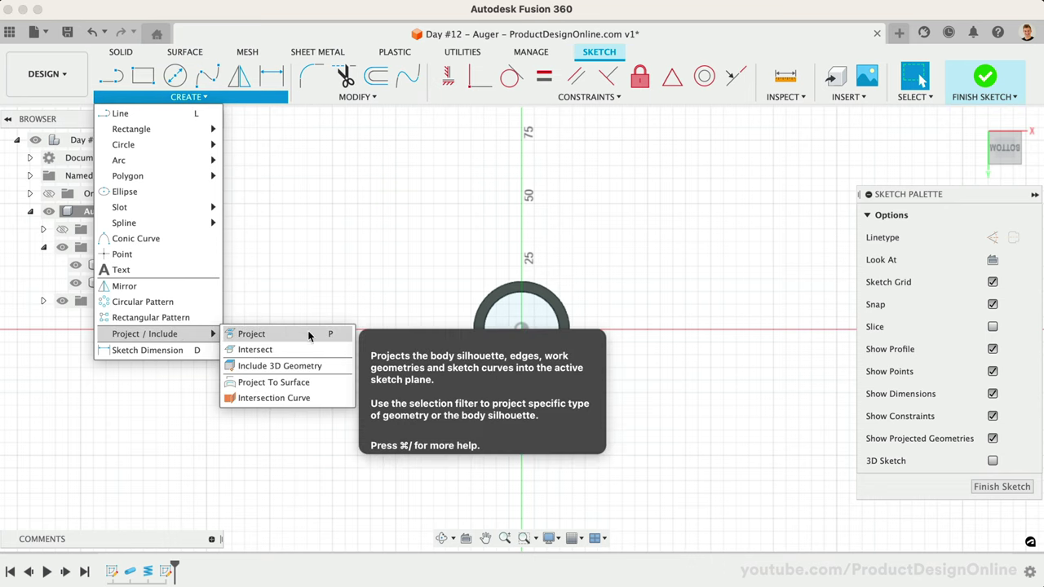
{"action": "left_click", "coordinate": [274, 382]}
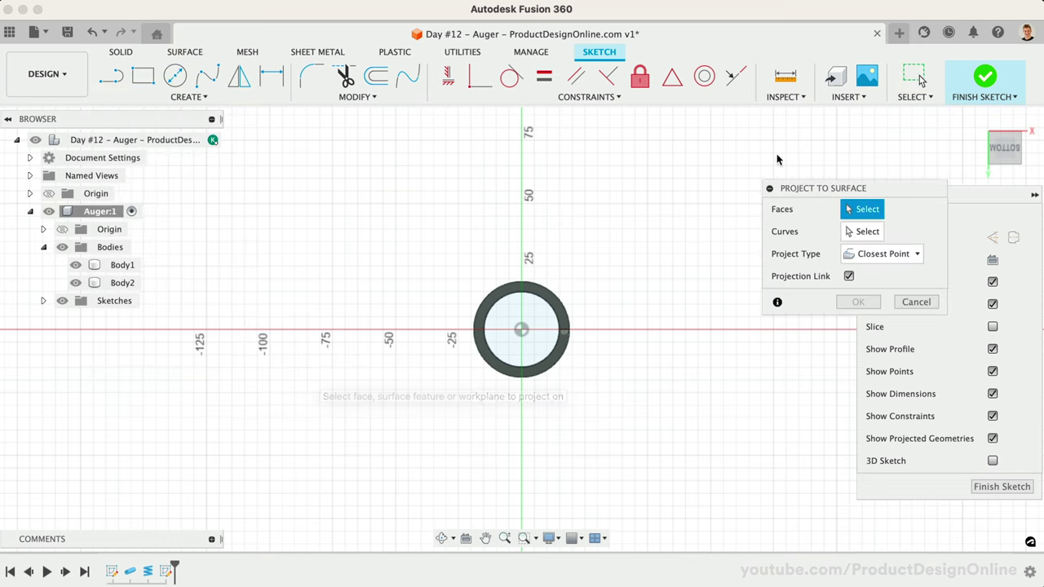
{"action": "left_click", "coordinate": [978, 121]}
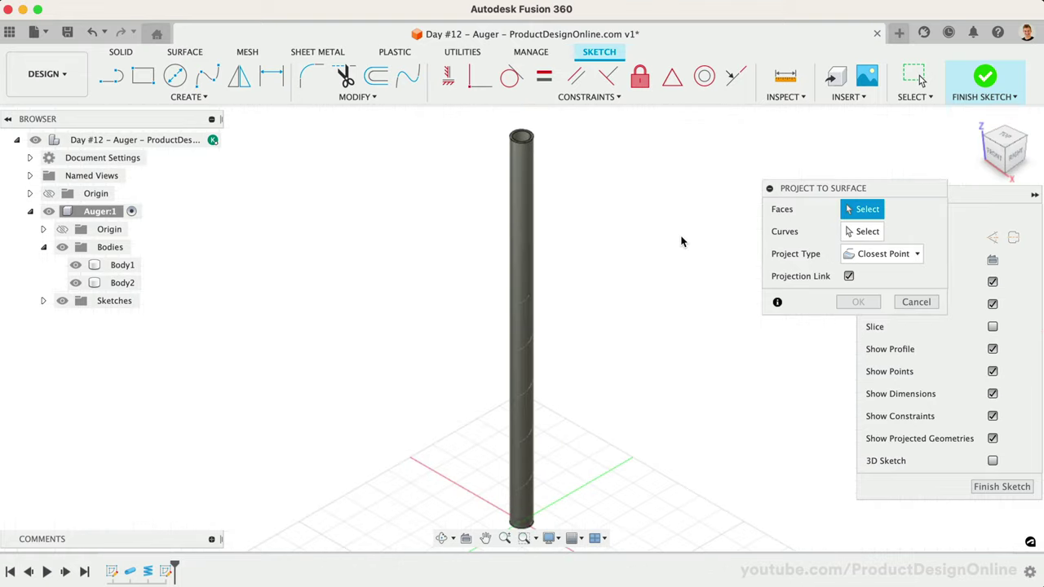
{"action": "left_click", "coordinate": [522, 214]}
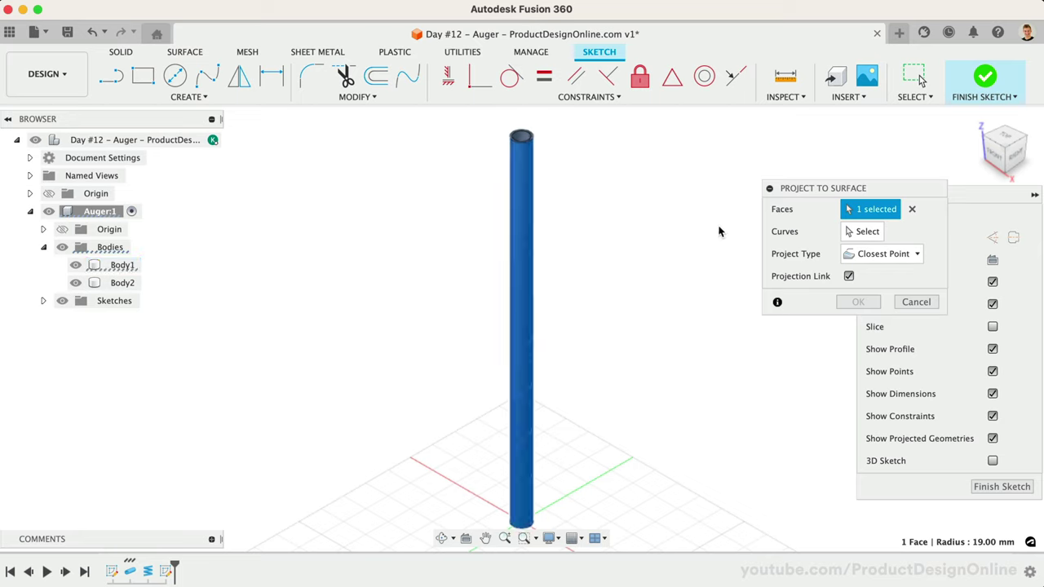
{"action": "left_click", "coordinate": [867, 232]}
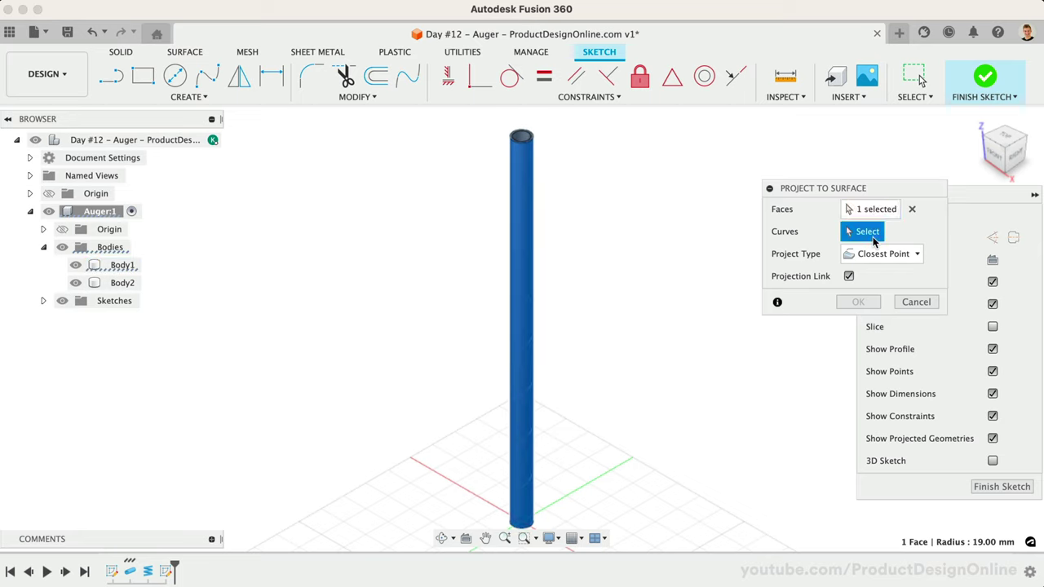
{"action": "left_click", "coordinate": [526, 349]}
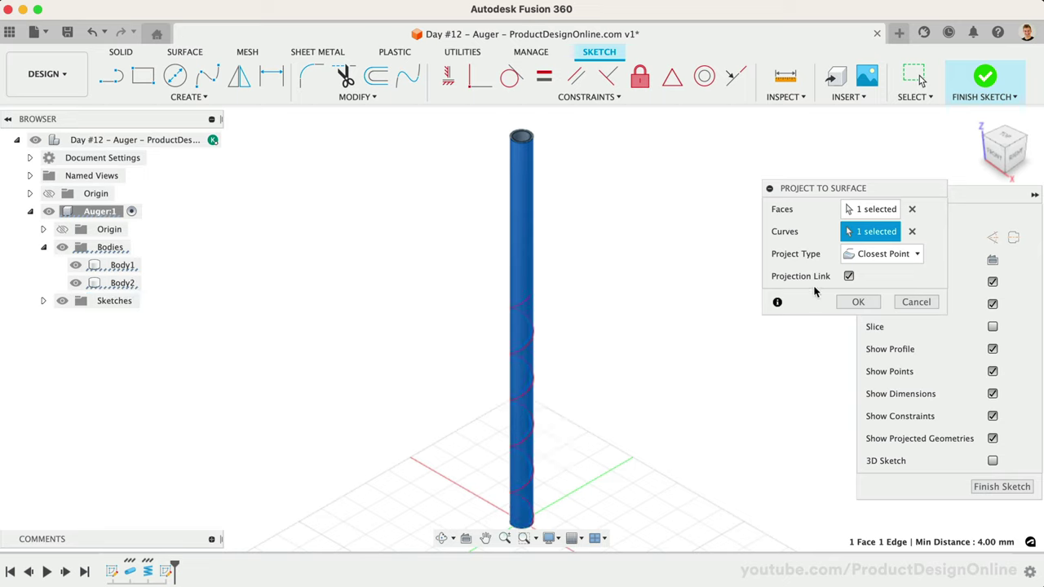
{"action": "left_click", "coordinate": [859, 302]}
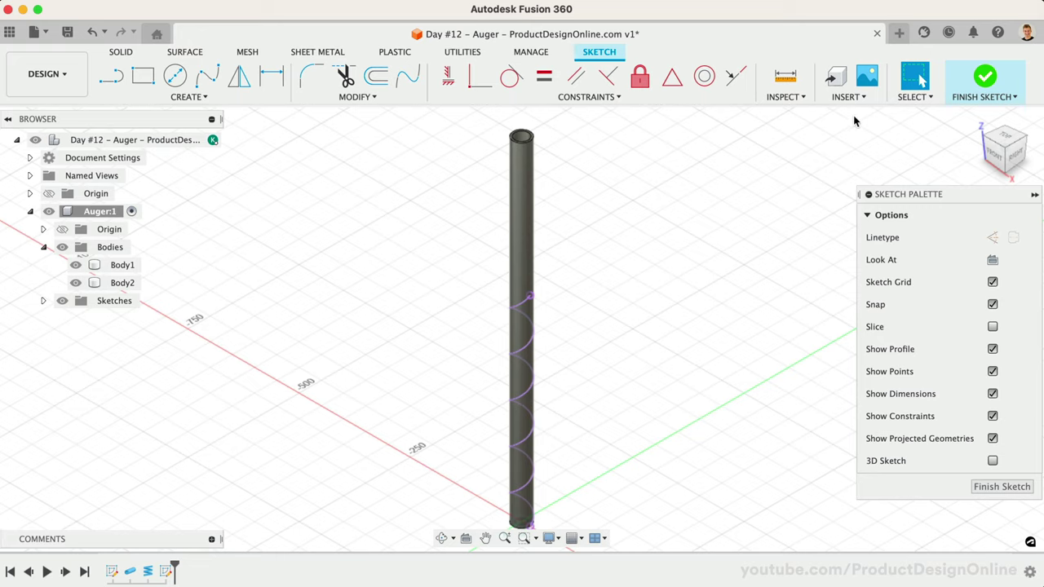
Step: Finish the projection sketch and remove the Body2 coil body
{"action": "left_click", "coordinate": [984, 80]}
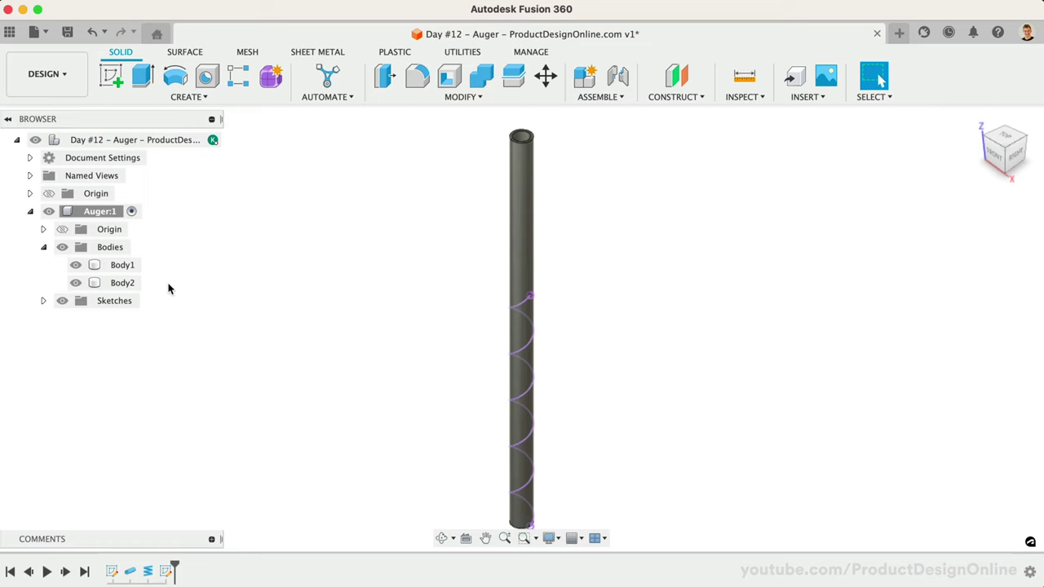
{"action": "left_click", "coordinate": [122, 283]}
{"action": "right_click", "coordinate": [121, 282]}
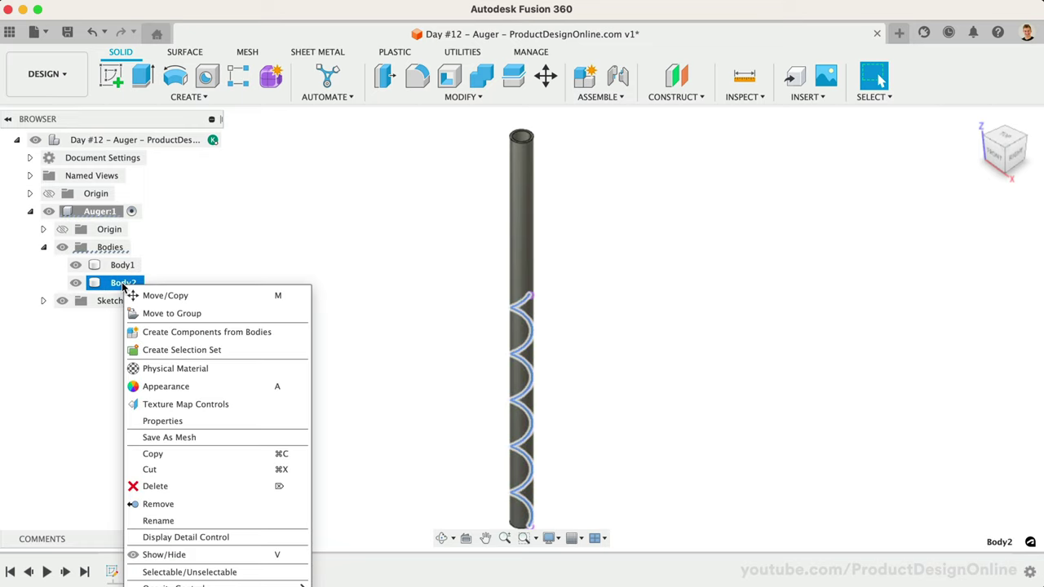
{"action": "left_click", "coordinate": [186, 505]}
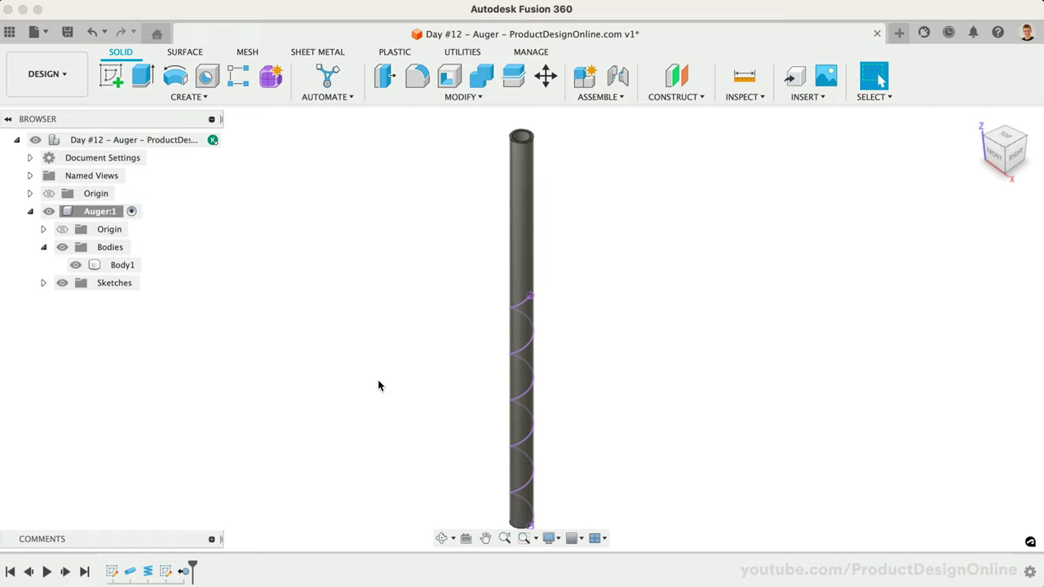
{"action": "scroll", "coordinate": [422, 429], "scroll_direction": "down", "scroll_amount": 3}
{"action": "scroll", "coordinate": [461, 488], "scroll_direction": "up", "scroll_amount": 5}
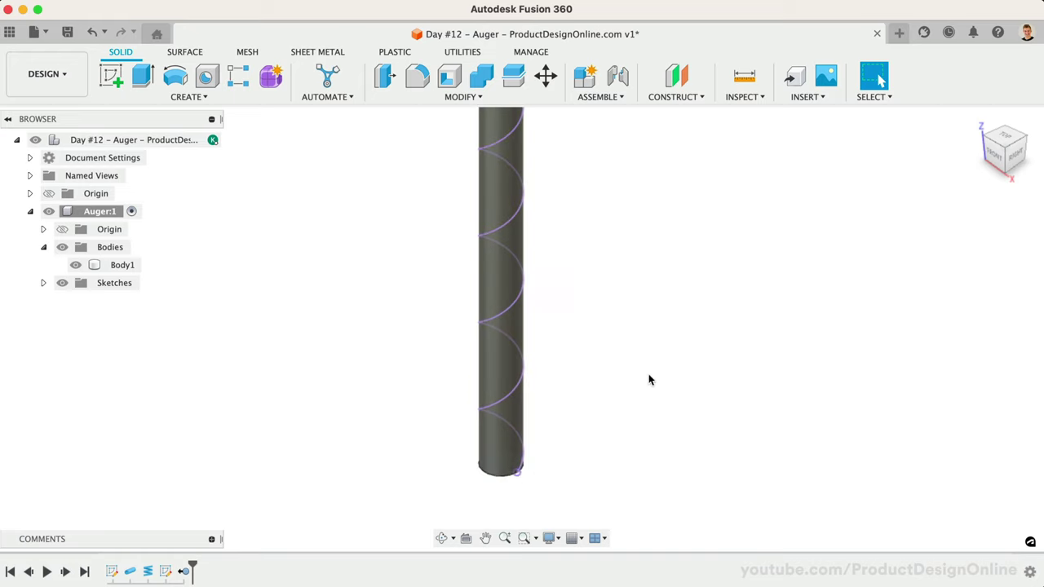
Step: Add a Plane Along Path on the projected helix at distance 0
{"action": "left_click", "coordinate": [672, 97]}
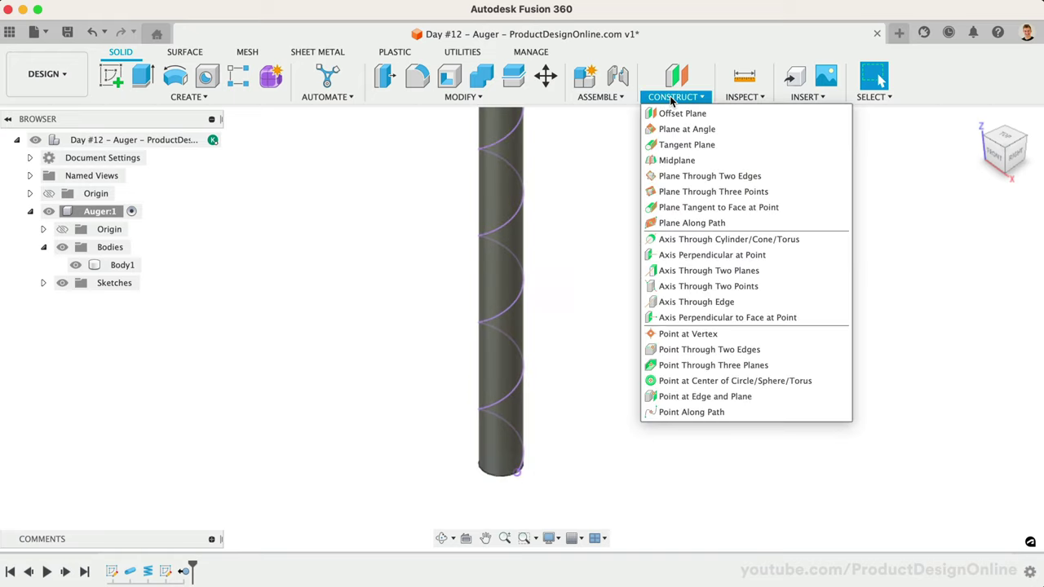
{"action": "left_click", "coordinate": [676, 224]}
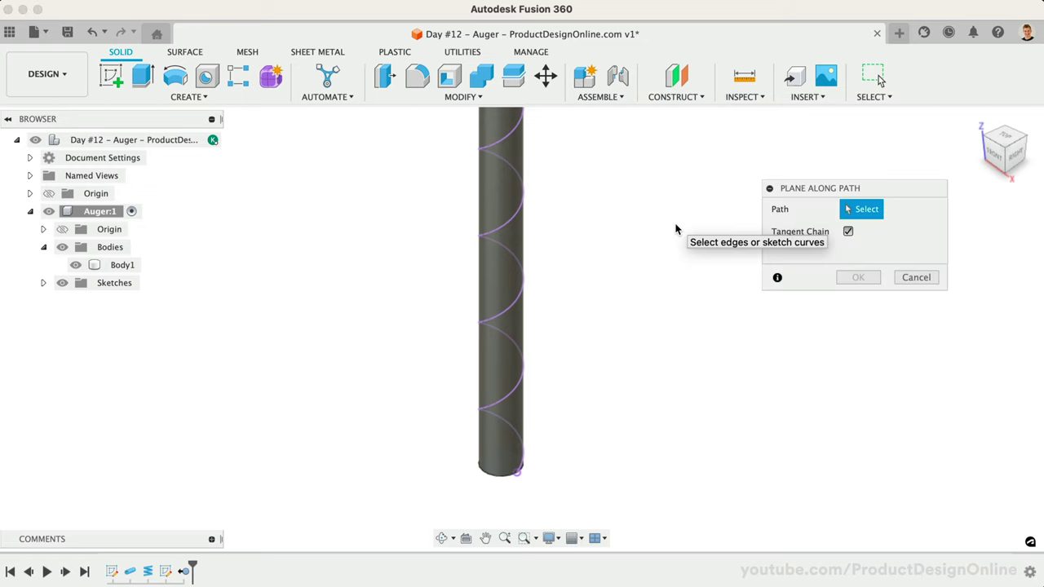
{"action": "left_click", "coordinate": [512, 311]}
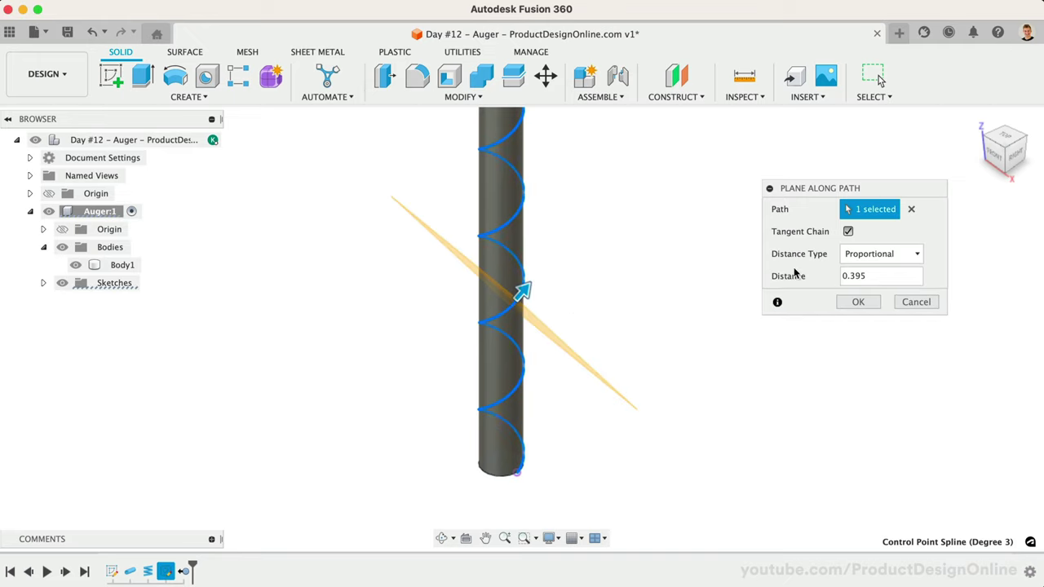
{"action": "double_click", "coordinate": [878, 274]}
{"action": "type", "text": "0"}
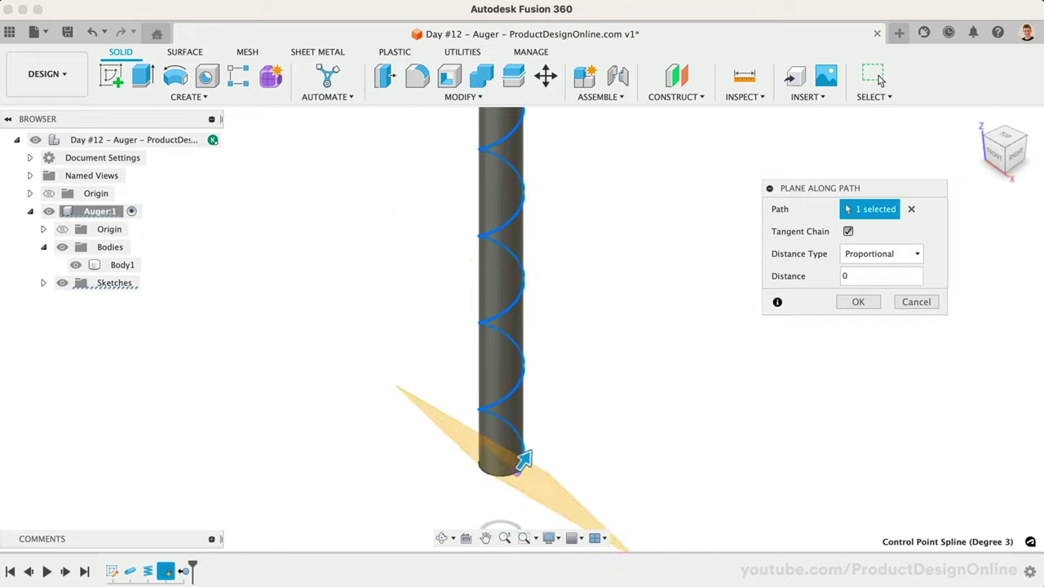
{"action": "left_click", "coordinate": [858, 302]}
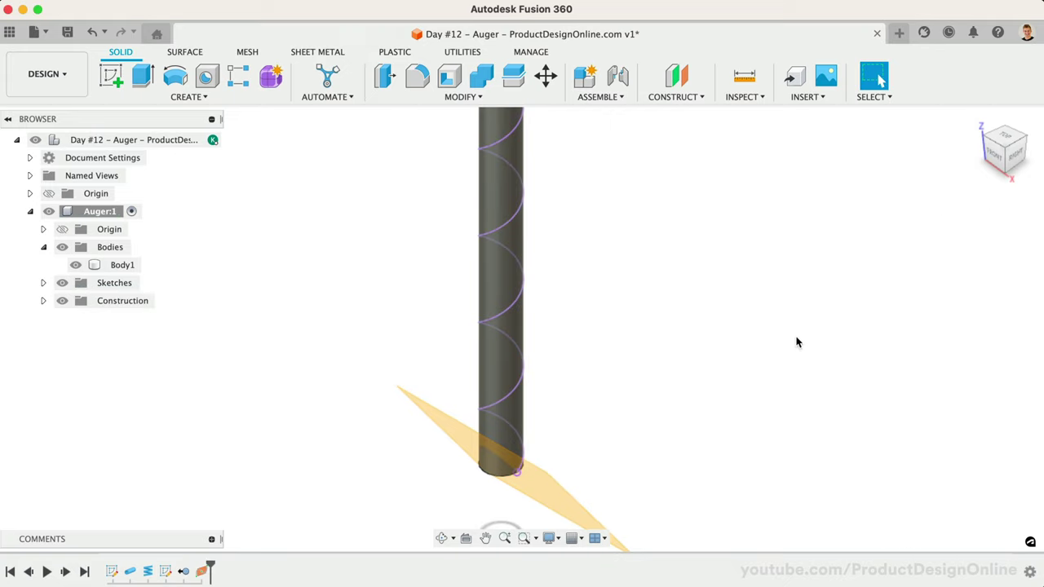
Step: Sketch a 100 mm by 3.5 mm rectangle from the origin on the new plane
{"action": "right_click", "coordinate": [550, 496]}
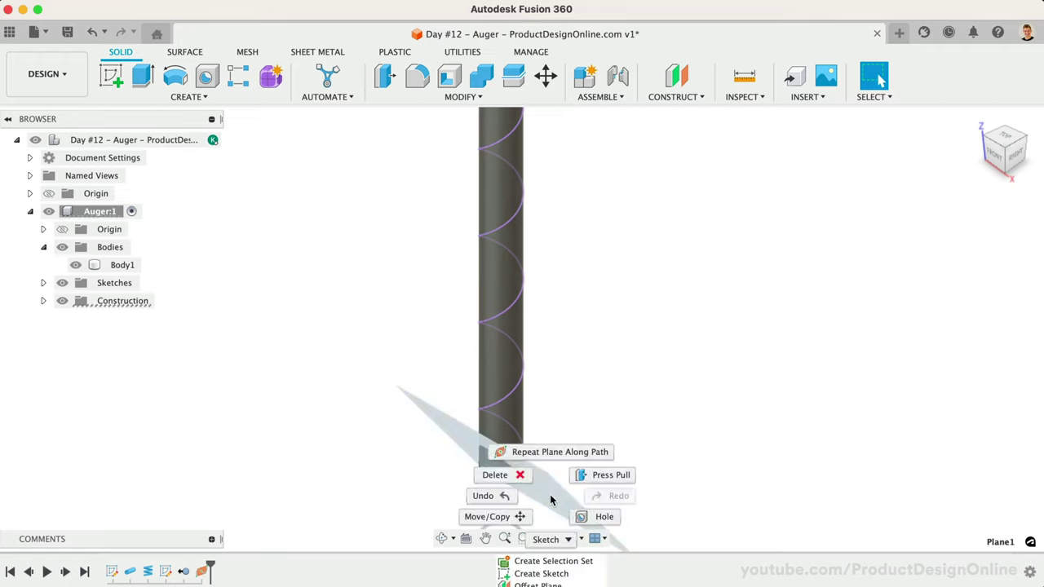
{"action": "left_click", "coordinate": [549, 574]}
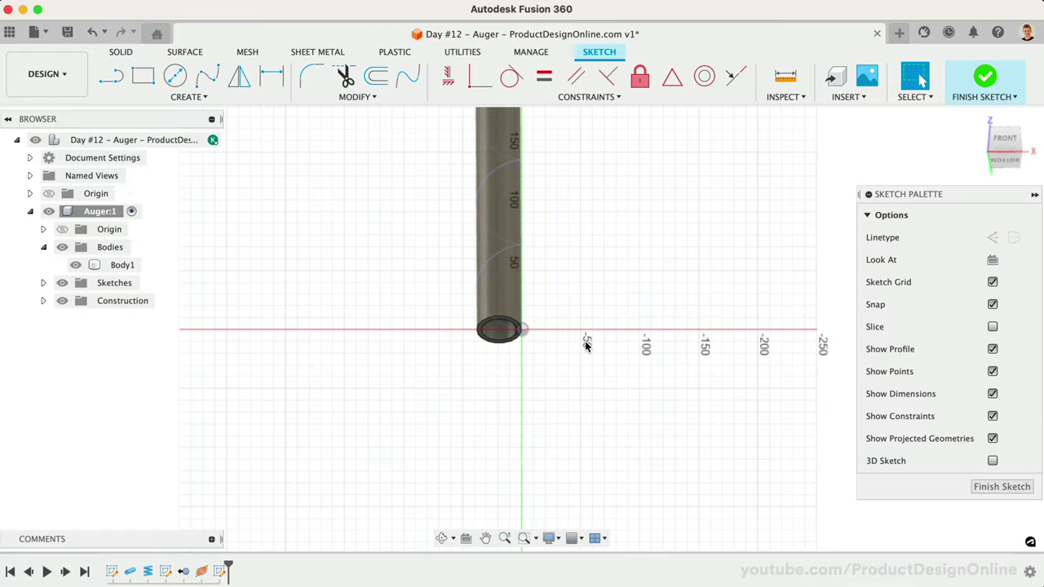
{"action": "left_click", "coordinate": [144, 78]}
{"action": "left_click", "coordinate": [522, 329]}
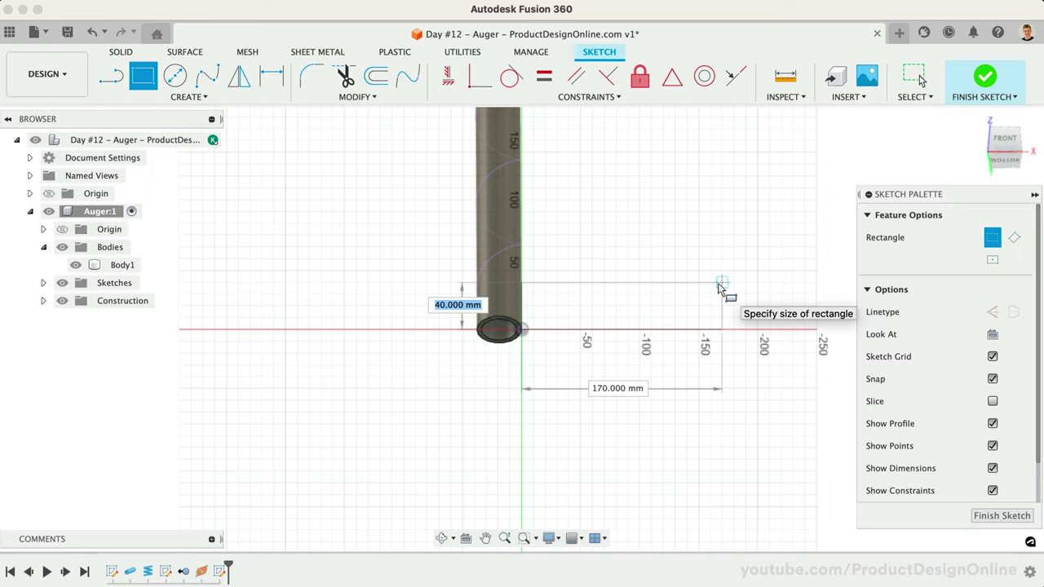
{"action": "key", "text": "Tab"}
{"action": "type", "text": "1"}
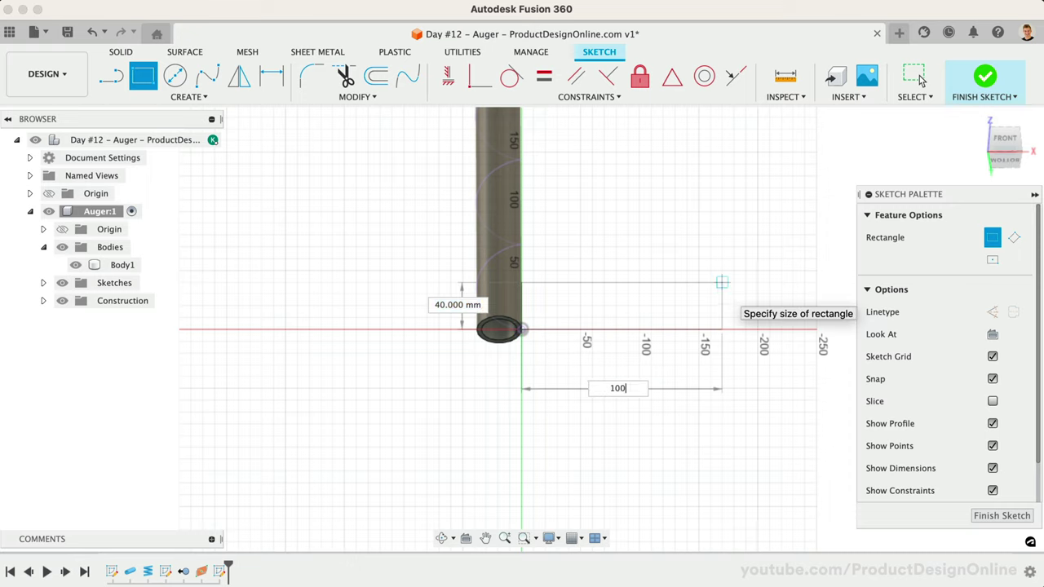
{"action": "type", "text": "00"}
{"action": "key", "text": "Tab"}
{"action": "type", "text": "3.5"}
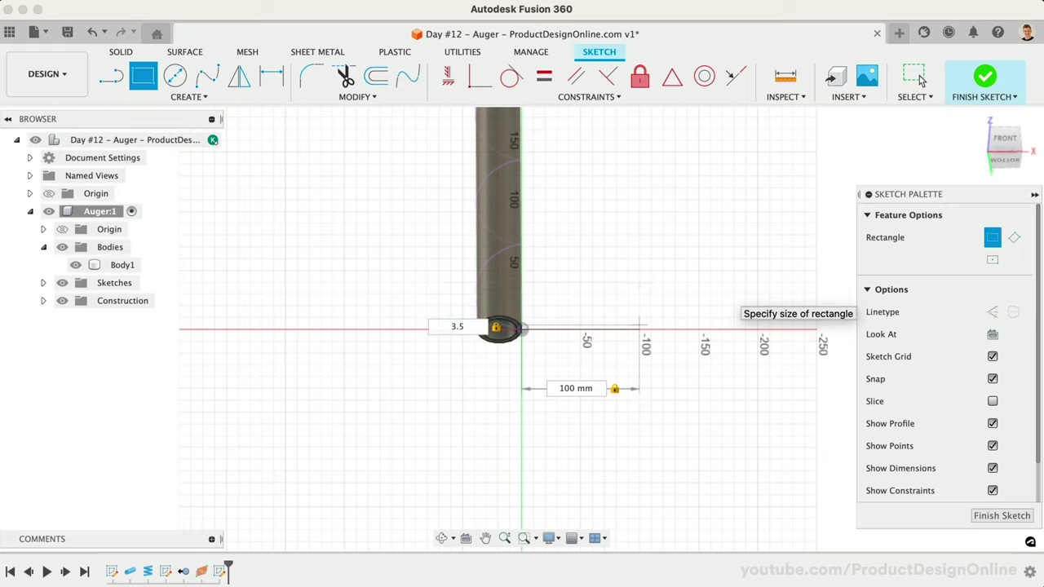
{"action": "key", "text": "Return"}
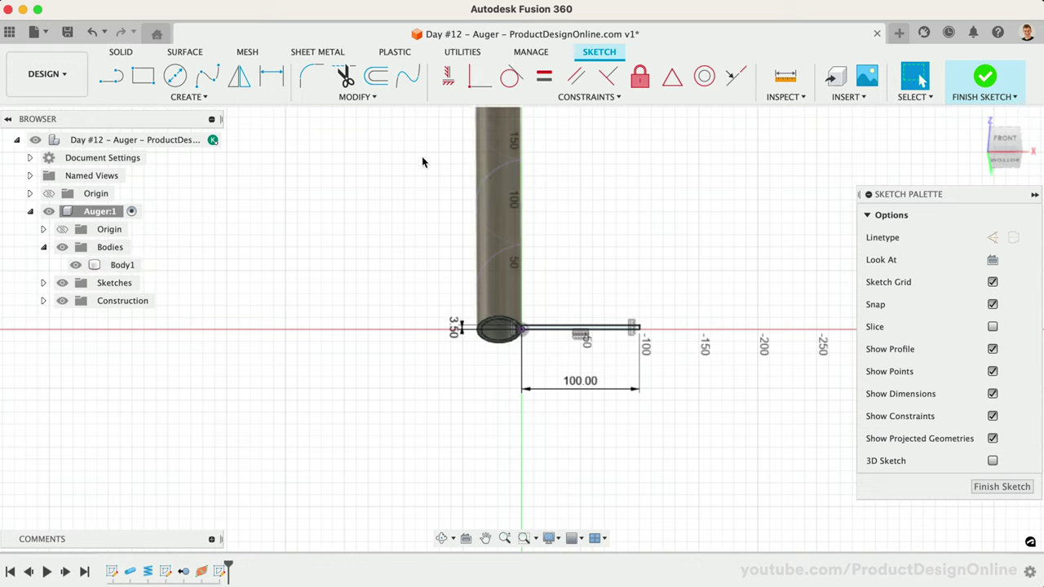
{"action": "left_click", "coordinate": [121, 51]}
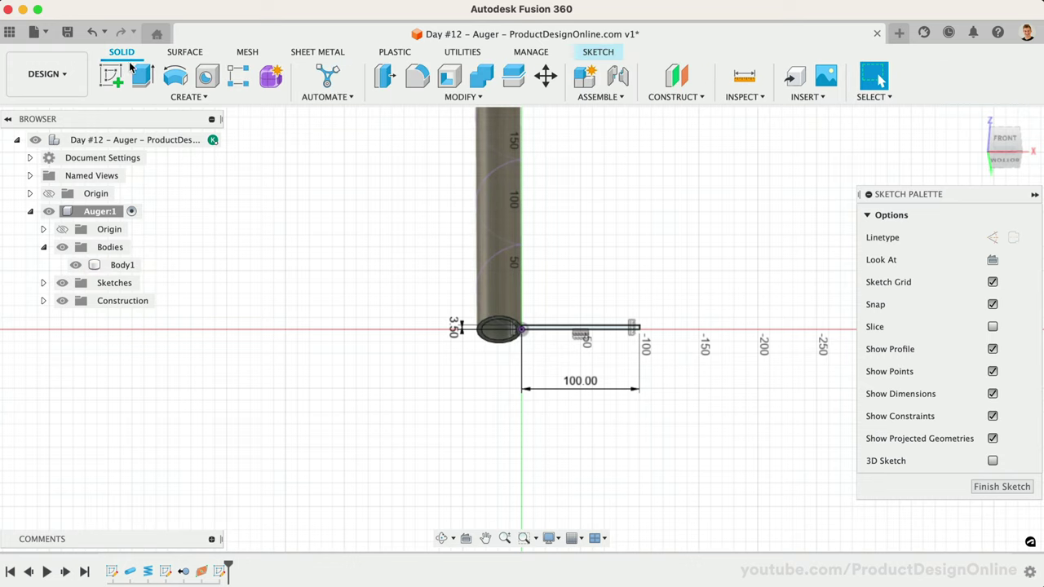
Step: Start a sweep with the thin rectangle as the profile and the helix as the path
{"action": "left_click", "coordinate": [181, 98]}
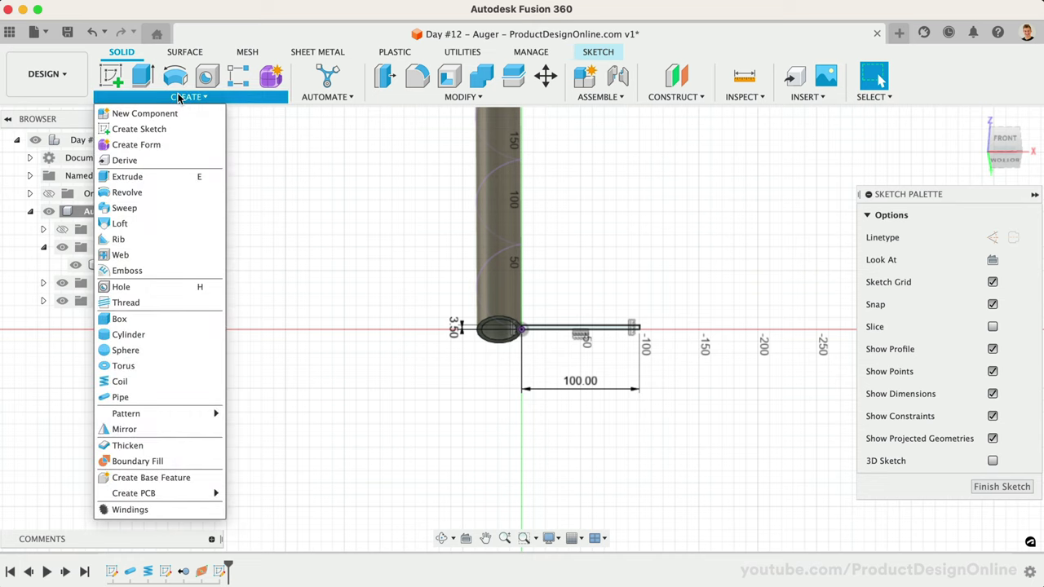
{"action": "left_click", "coordinate": [130, 208]}
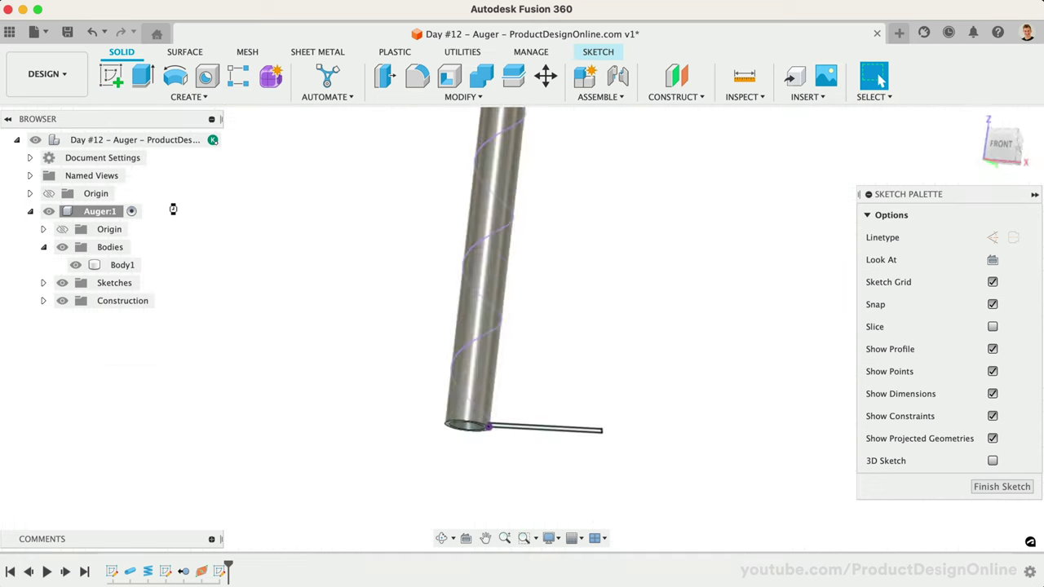
{"action": "middle_click_drag", "start_coordinate": [544, 503], "coordinate": [558, 357], "text": "shift"}
{"action": "left_click", "coordinate": [559, 357]}
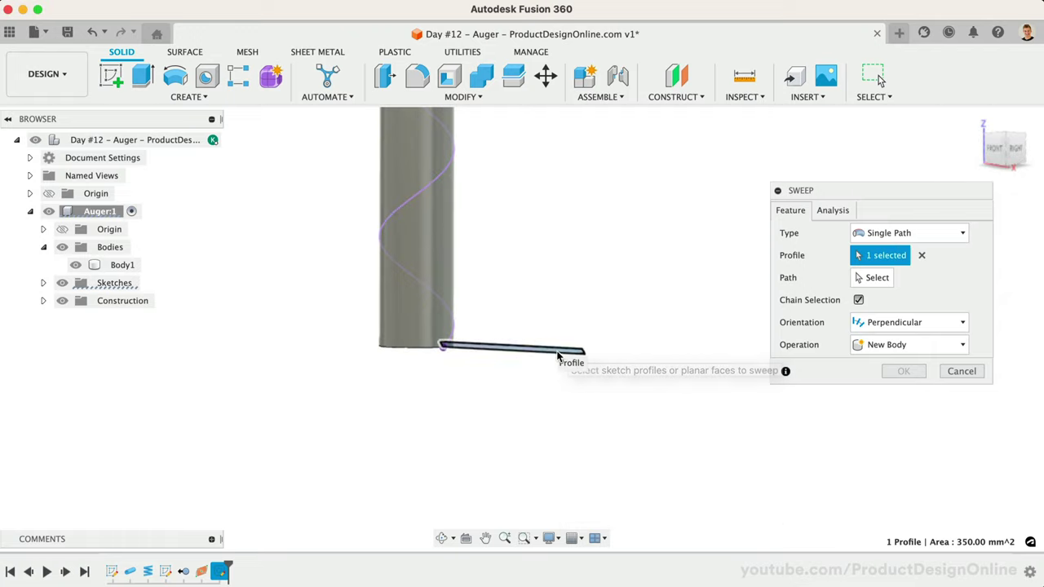
{"action": "left_click", "coordinate": [860, 279]}
{"action": "left_click", "coordinate": [430, 189]}
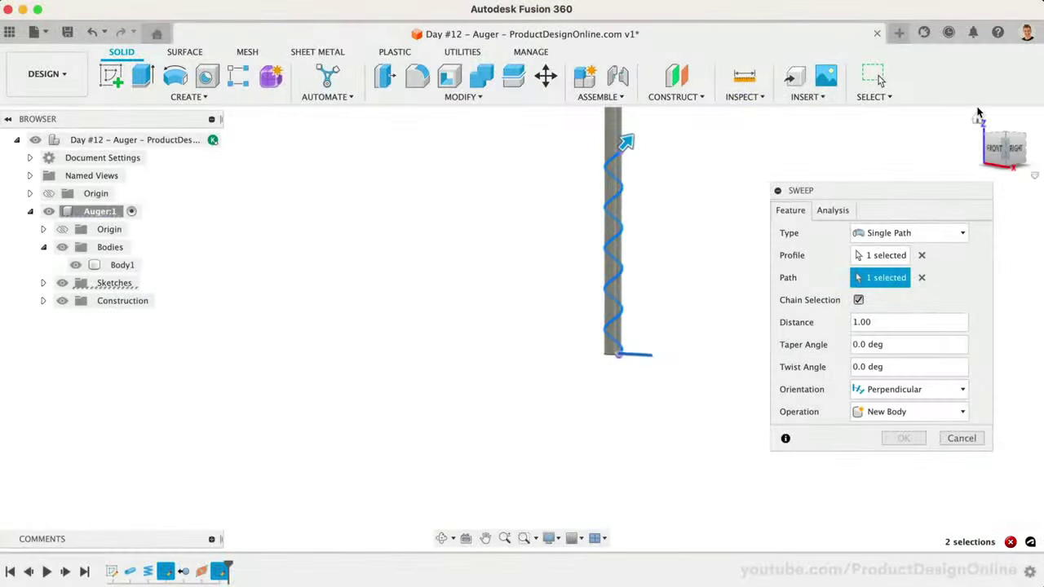
{"action": "left_click", "coordinate": [978, 117]}
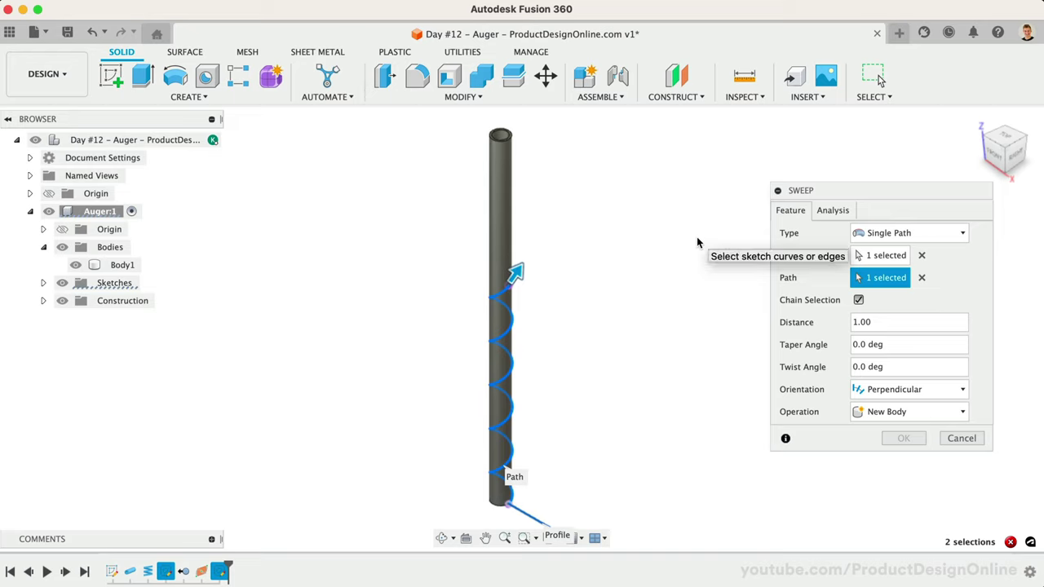
Step: Set the sweep to Path + Guide Surface on the pipe body, joined to Body1, and apply it
{"action": "left_click", "coordinate": [872, 235]}
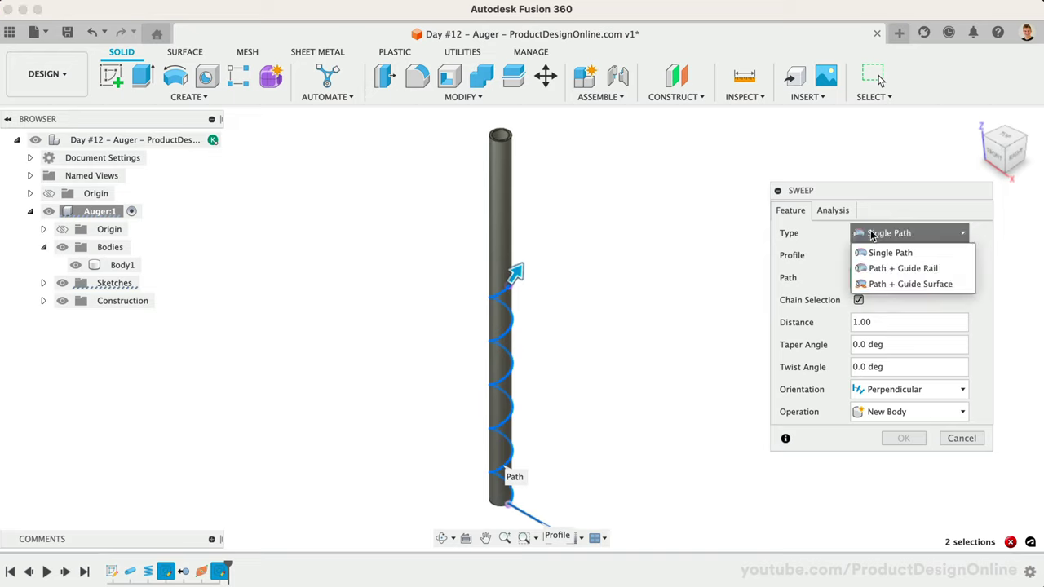
{"action": "left_click", "coordinate": [898, 285]}
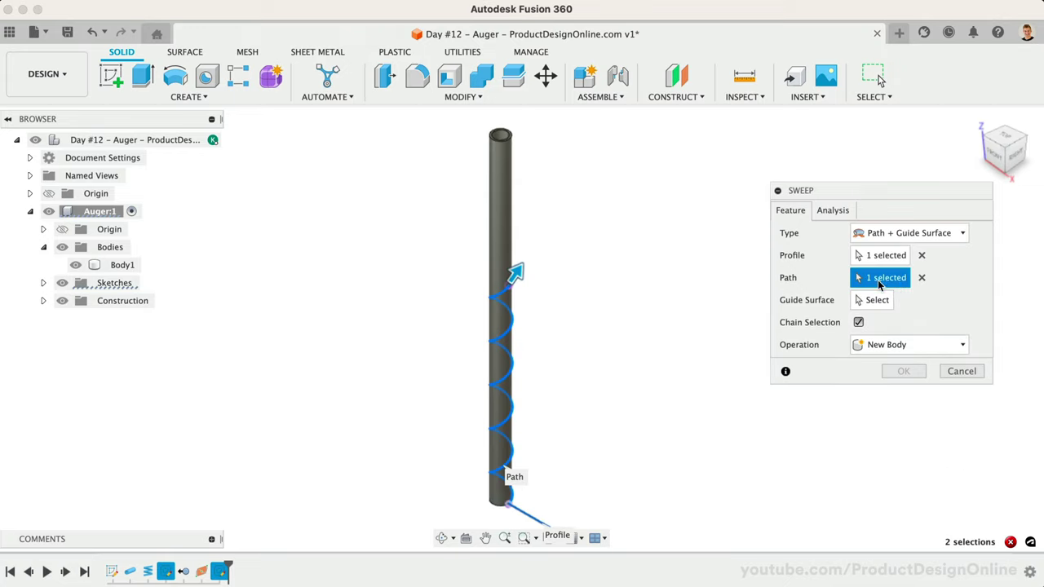
{"action": "left_click", "coordinate": [875, 301]}
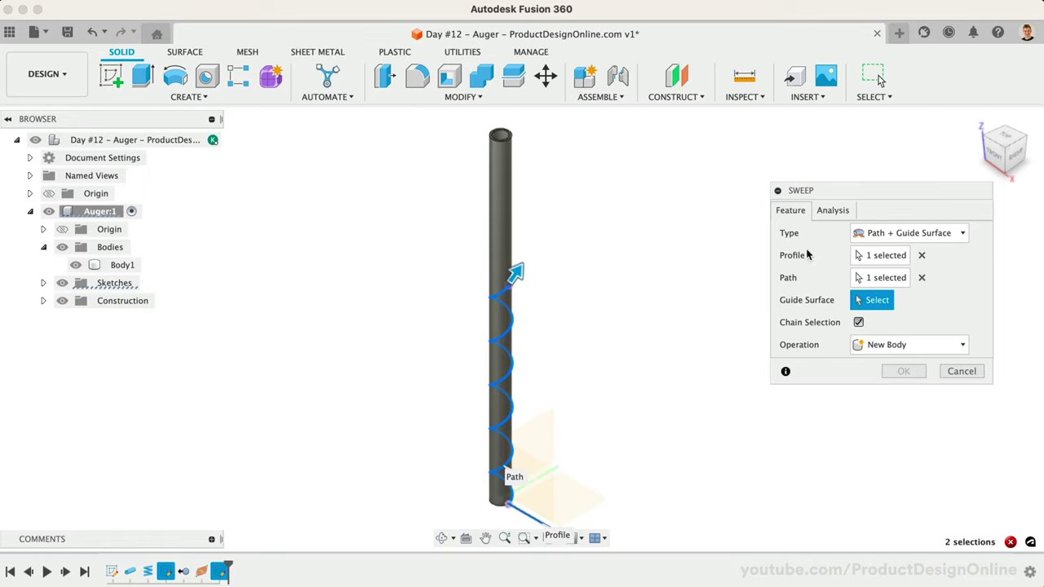
{"action": "left_click", "coordinate": [509, 201]}
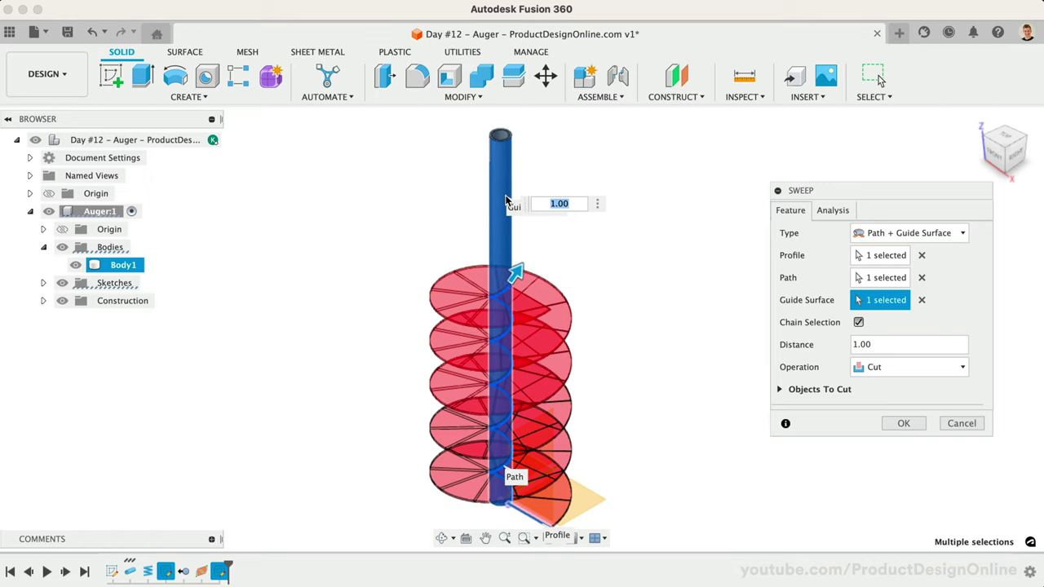
{"action": "left_click", "coordinate": [910, 367]}
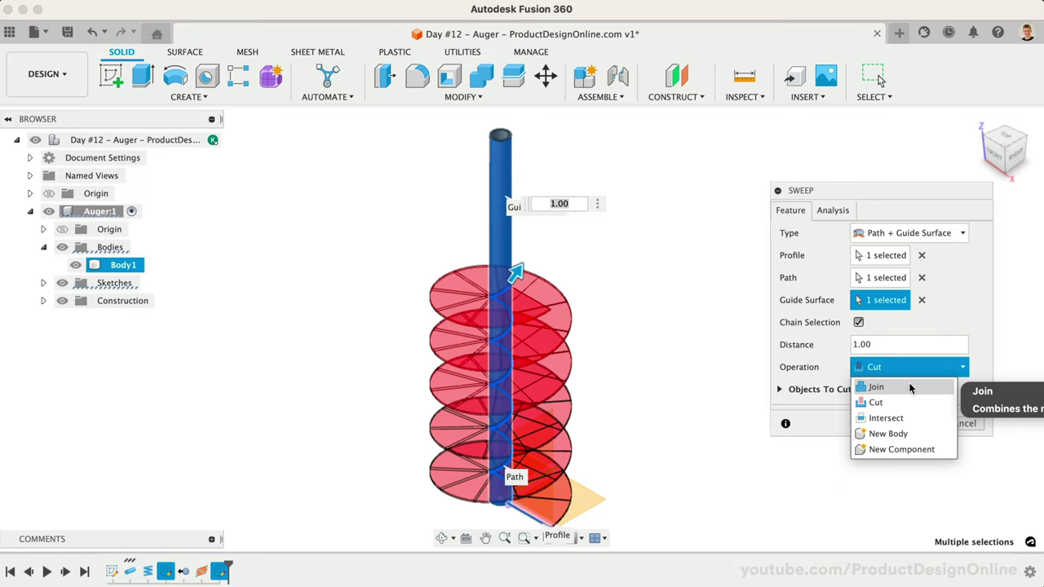
{"action": "left_click", "coordinate": [910, 388]}
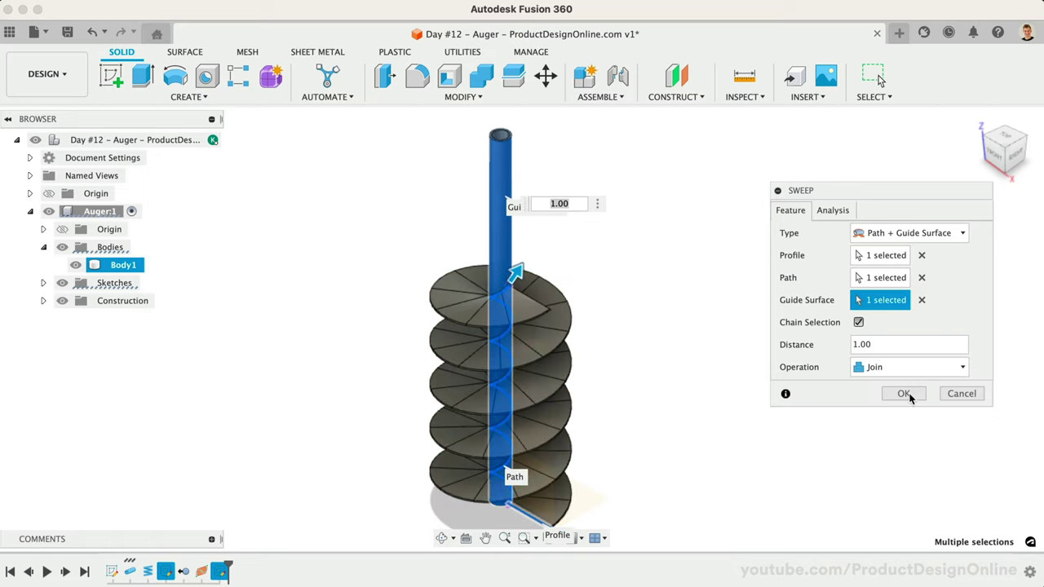
{"action": "left_click", "coordinate": [905, 394]}
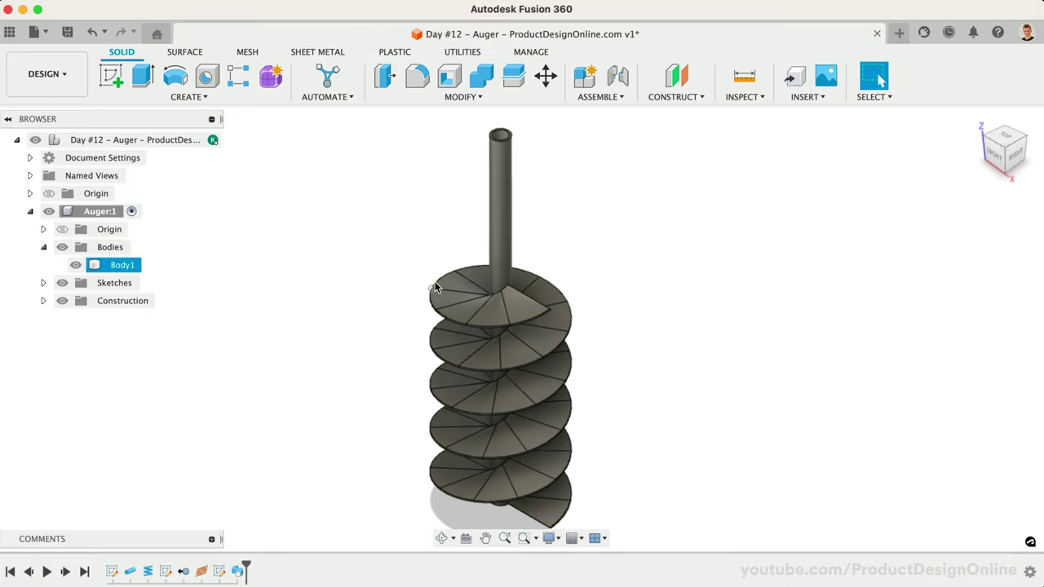
{"action": "left_click", "coordinate": [1009, 171]}
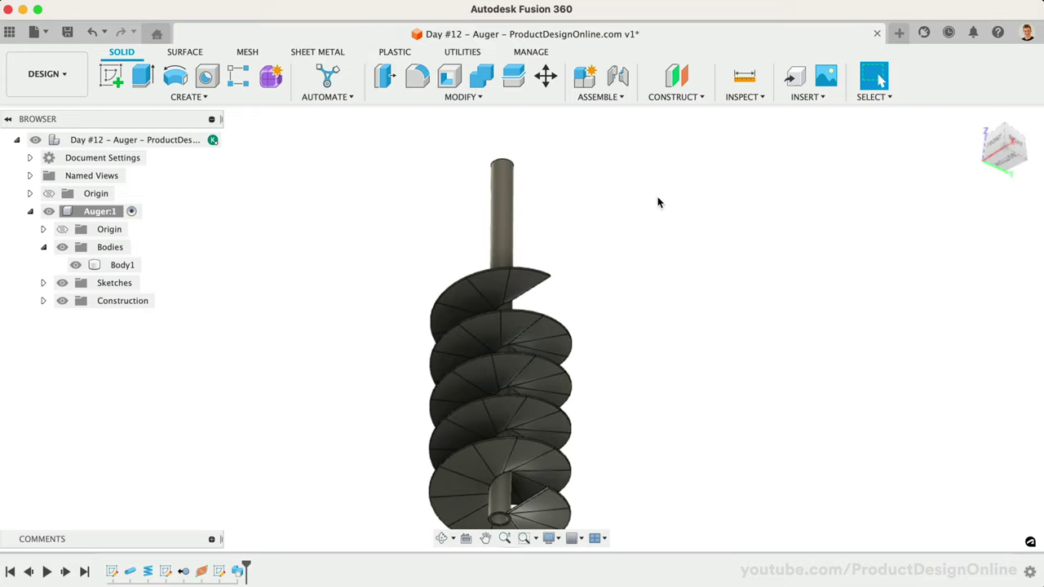
{"action": "left_click", "coordinate": [482, 400]}
{"action": "scroll", "coordinate": [482, 400], "scroll_direction": "down", "scroll_amount": 2}
{"action": "left_click", "coordinate": [493, 508]}
{"action": "scroll", "coordinate": [491, 511], "scroll_direction": "up", "scroll_amount": 5}
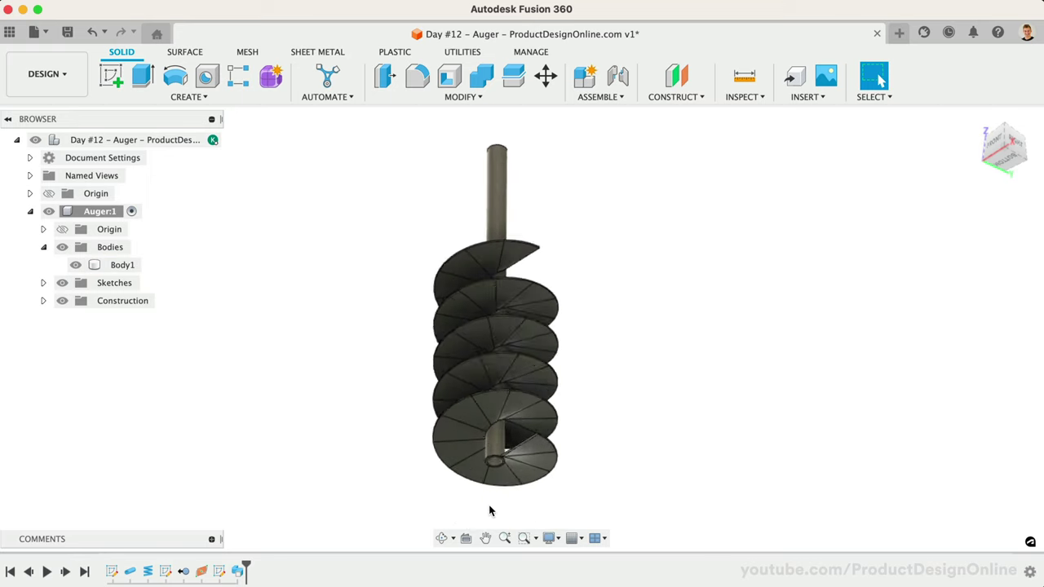
Step: Create a construction plane offset 25 mm from the pipe's bottom end face
{"action": "left_click", "coordinate": [685, 78]}
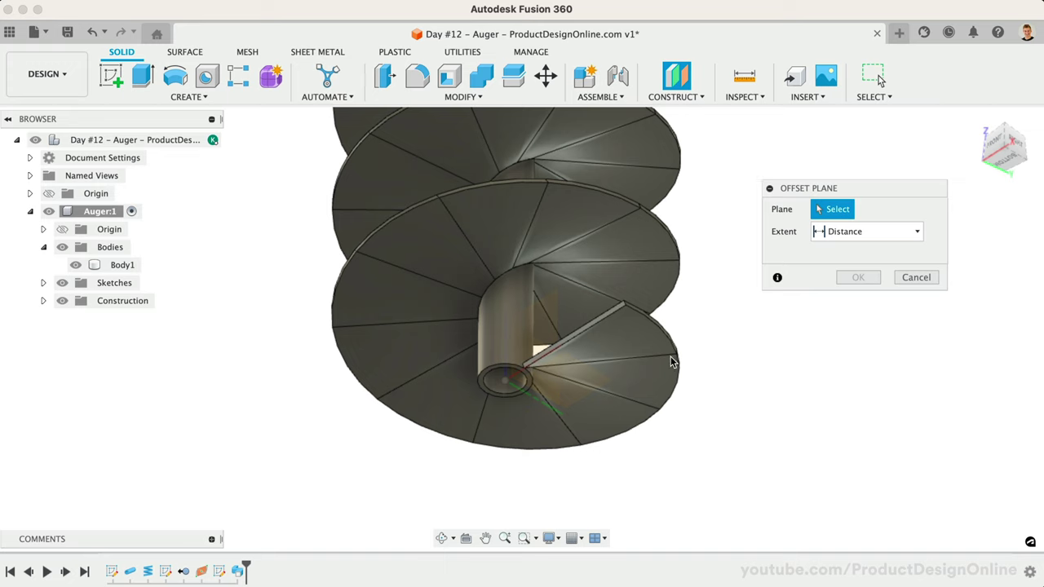
{"action": "left_click", "coordinate": [487, 382]}
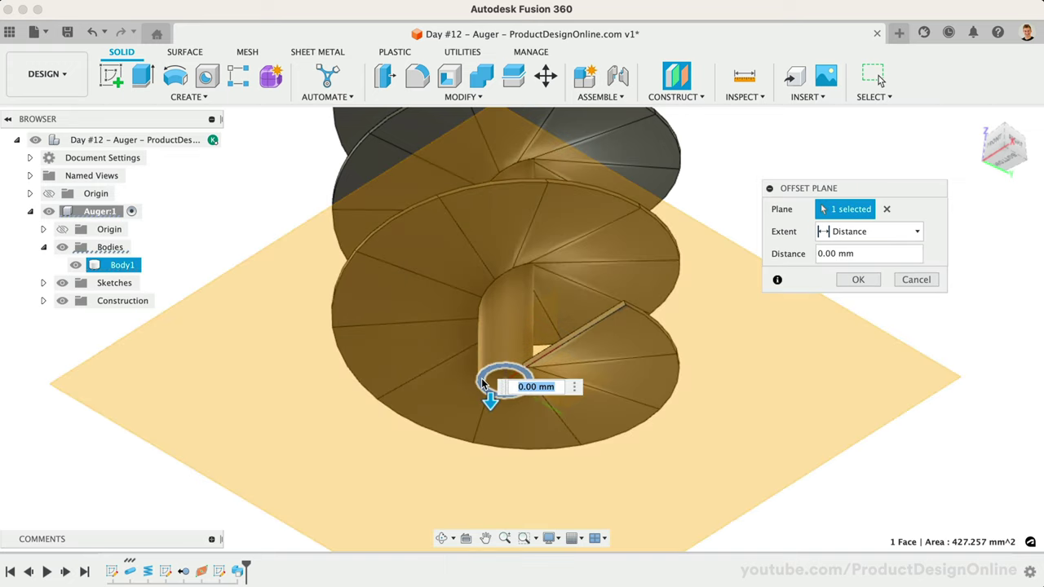
{"action": "type", "text": "25"}
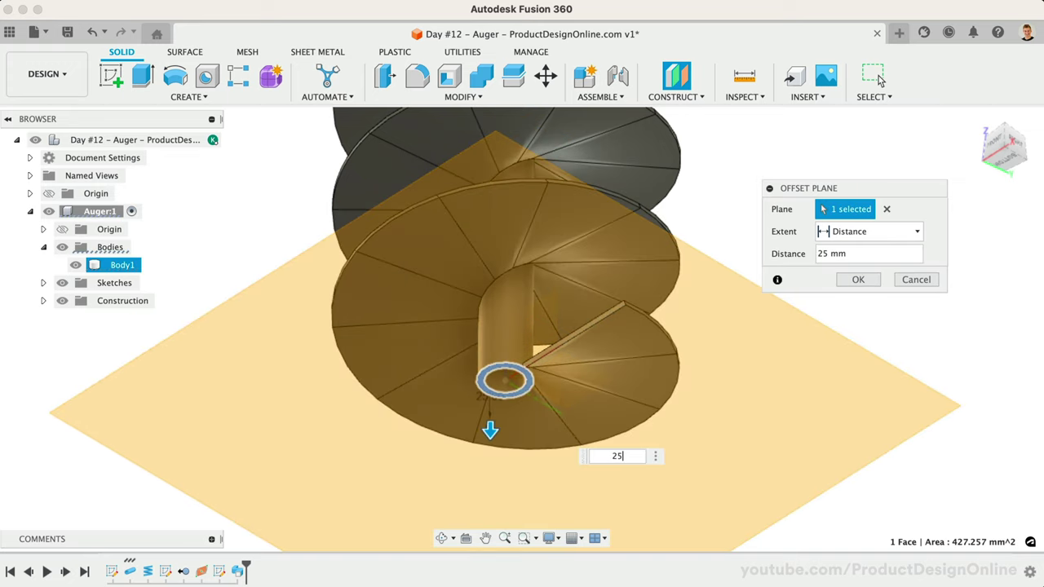
{"action": "left_click", "coordinate": [845, 281]}
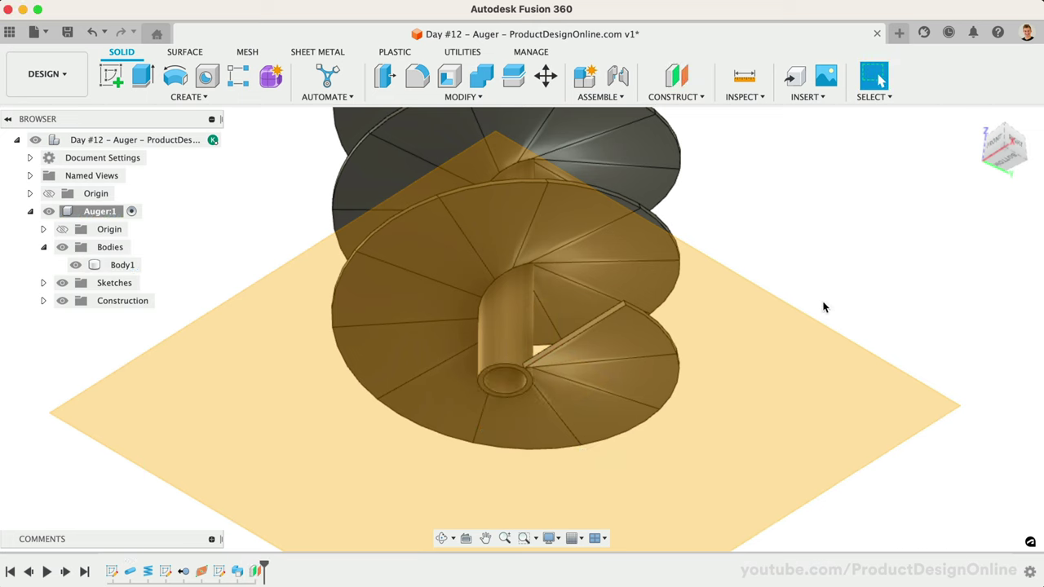
Step: Sketch a single point at the origin on the offset plane and finish the sketch
{"action": "right_click", "coordinate": [741, 354]}
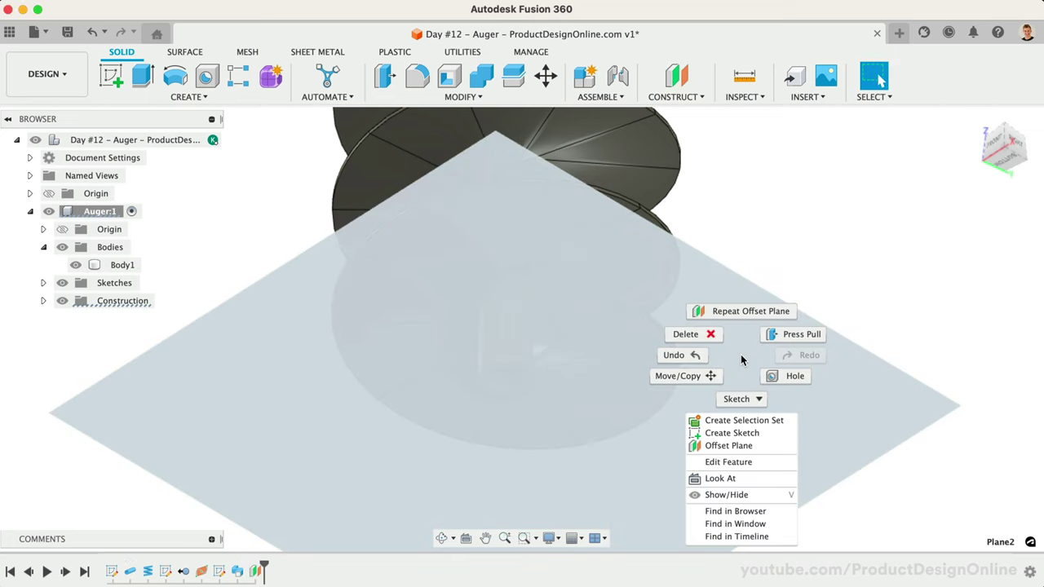
{"action": "left_click", "coordinate": [731, 433]}
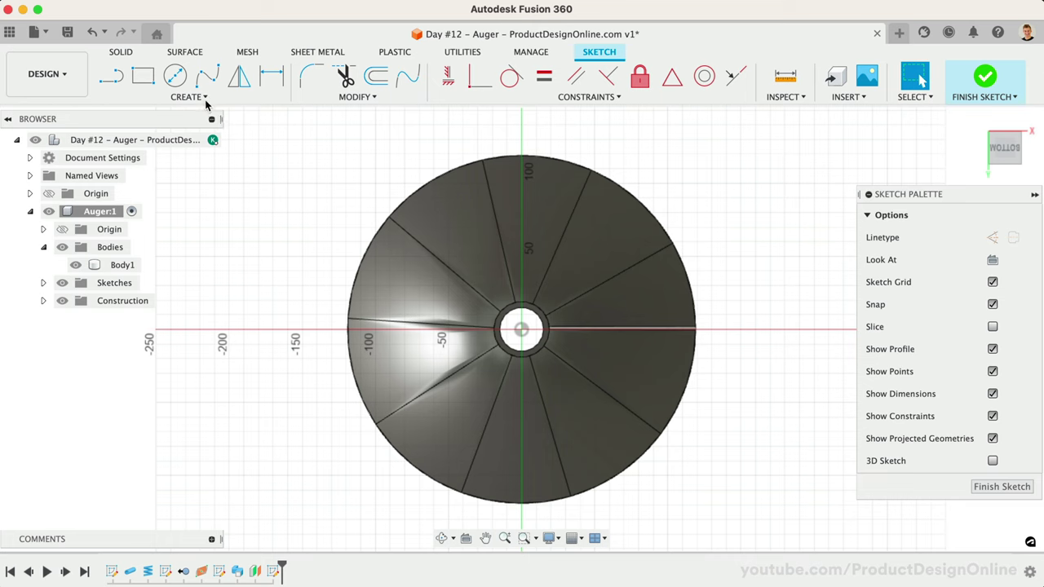
{"action": "left_click", "coordinate": [204, 98]}
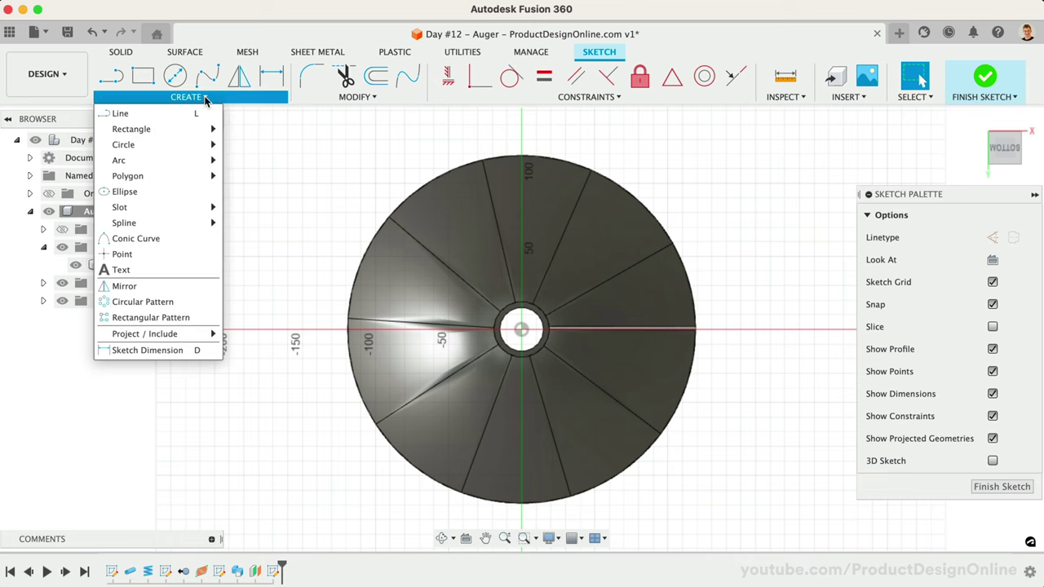
{"action": "left_click", "coordinate": [152, 253]}
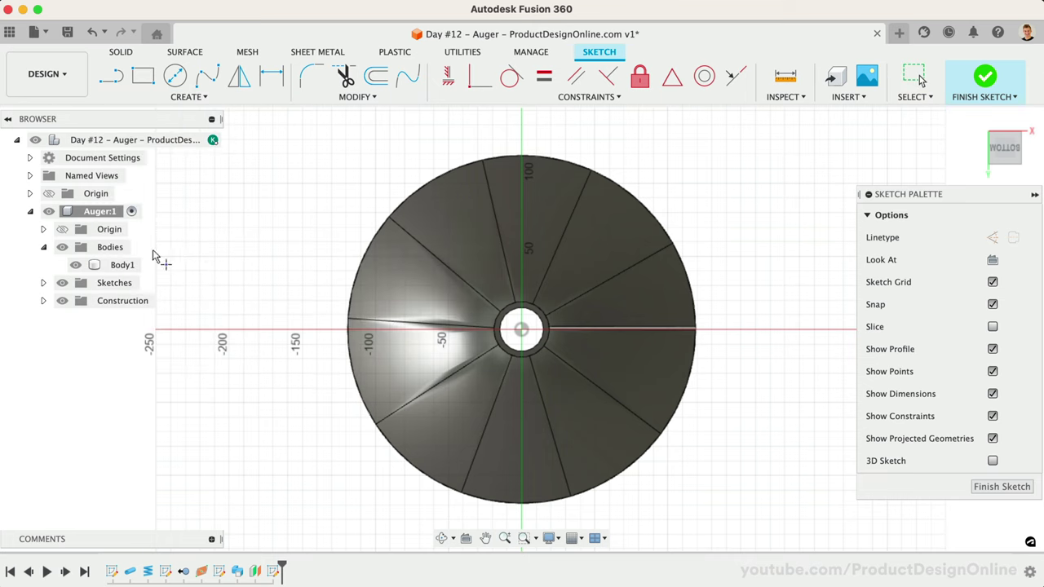
{"action": "left_click", "coordinate": [522, 330]}
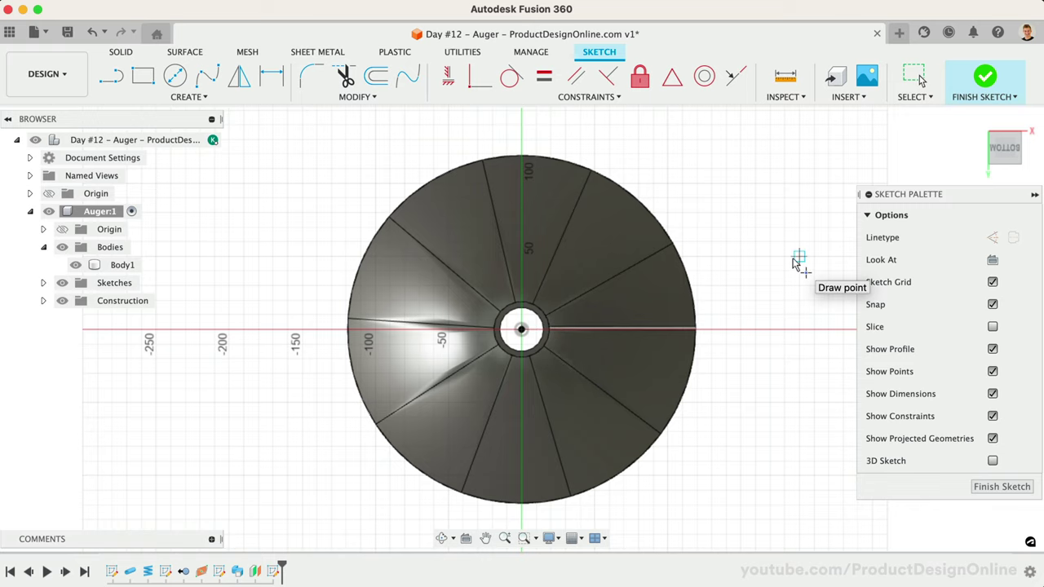
{"action": "left_click", "coordinate": [987, 75]}
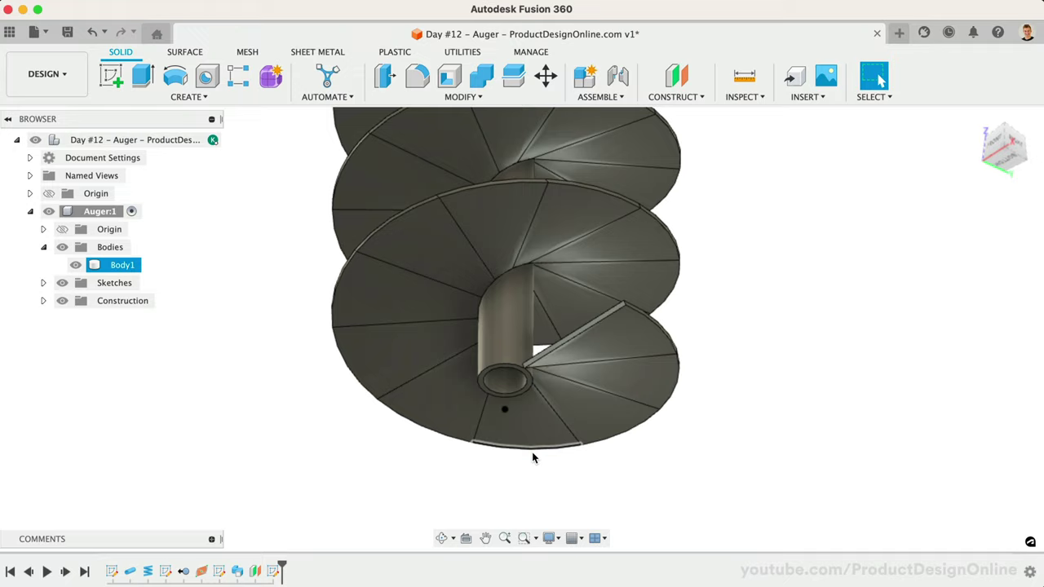
{"action": "scroll", "coordinate": [532, 458], "scroll_direction": "up", "scroll_amount": 5}
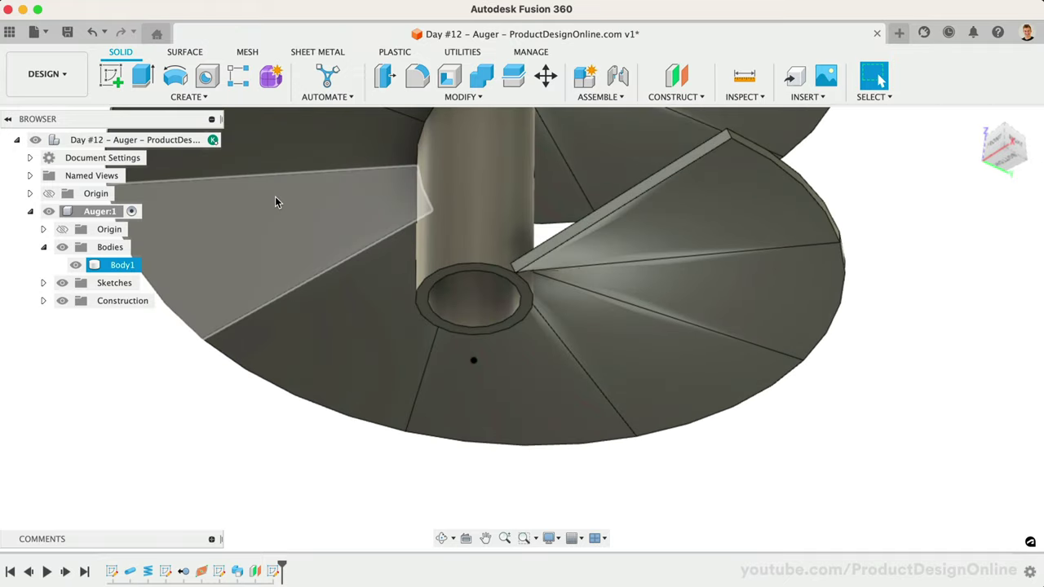
{"action": "left_click", "coordinate": [217, 97]}
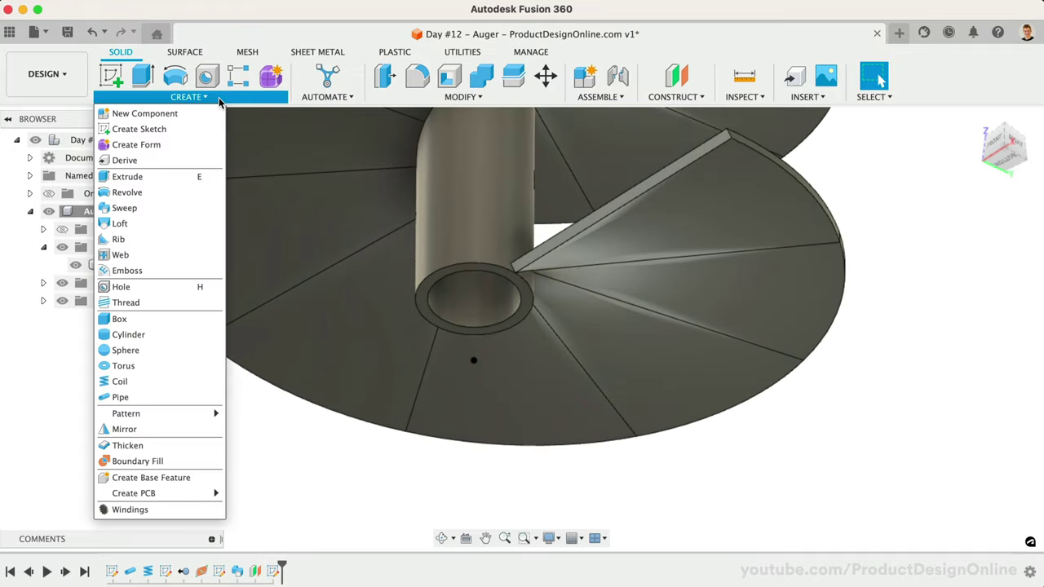
{"action": "left_click", "coordinate": [140, 226]}
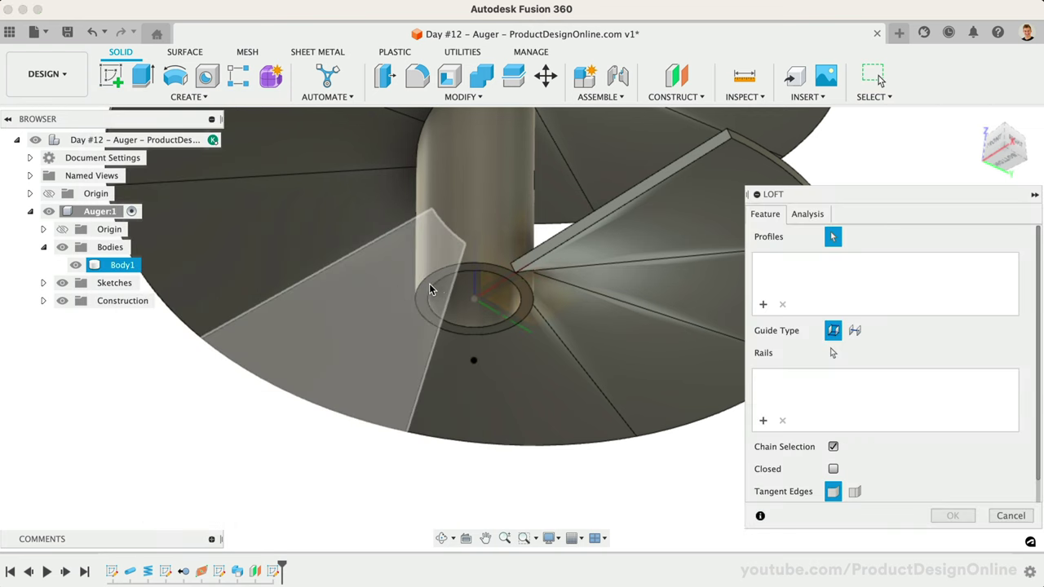
{"action": "left_click", "coordinate": [432, 291]}
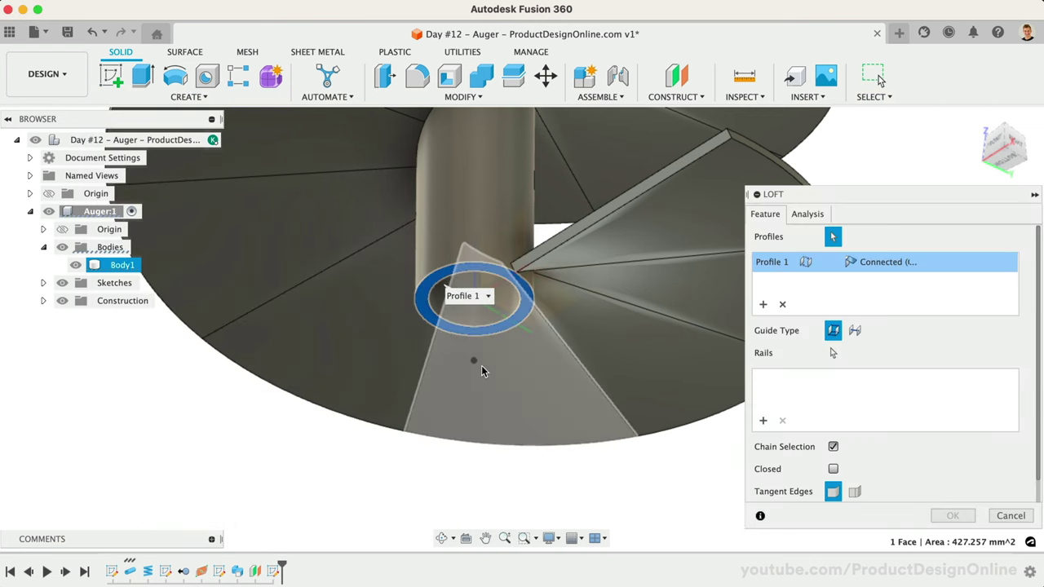
{"action": "left_click", "coordinate": [474, 361]}
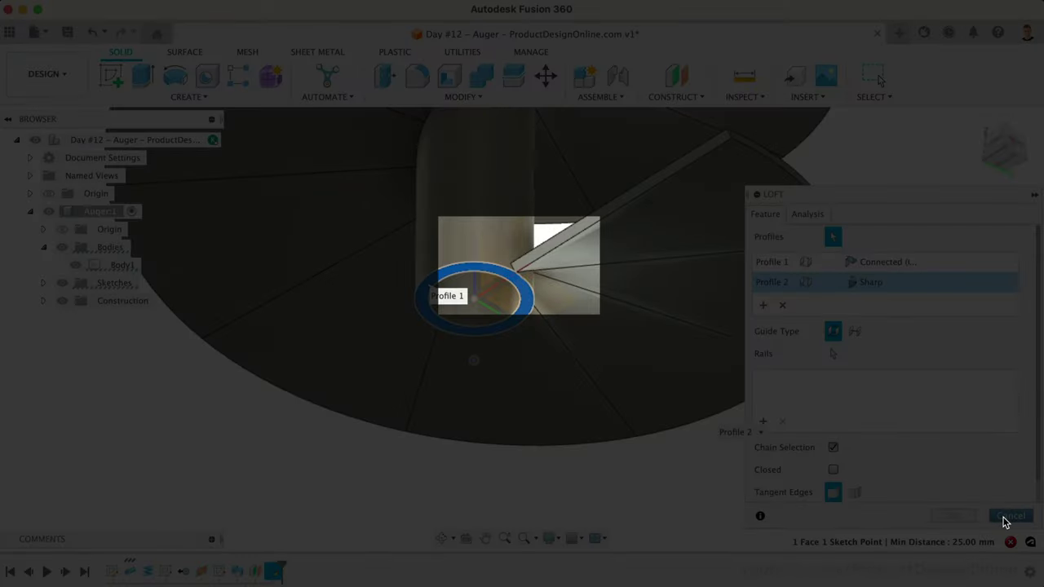
{"action": "left_click", "coordinate": [1005, 522]}
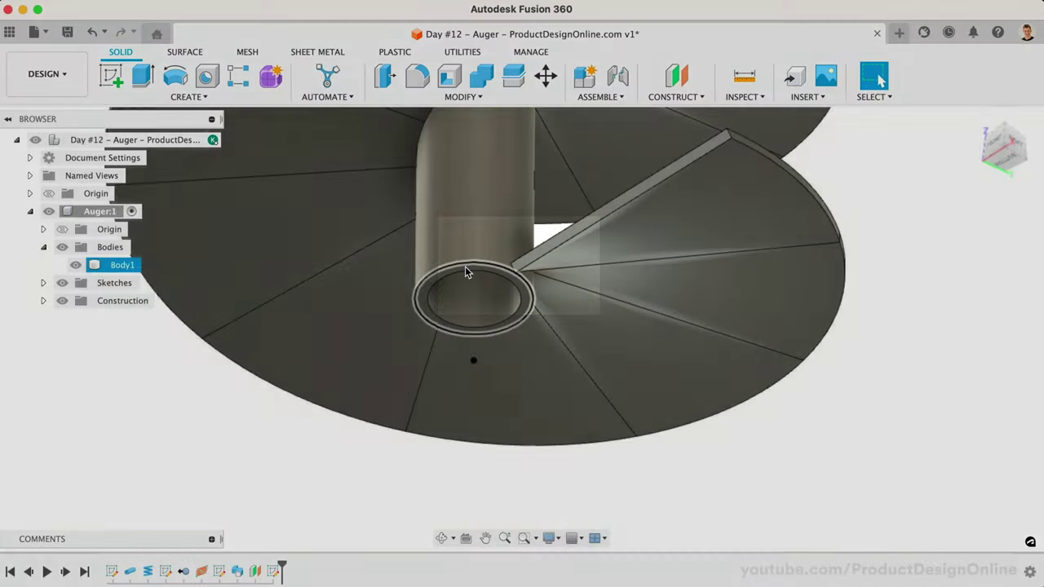
Step: Project the bottom ring face's outer and inner edges into a new sketch on that face
{"action": "scroll", "coordinate": [465, 272], "scroll_direction": "up", "scroll_amount": 3}
{"action": "left_click", "coordinate": [465, 269]}
{"action": "right_click", "coordinate": [465, 268]}
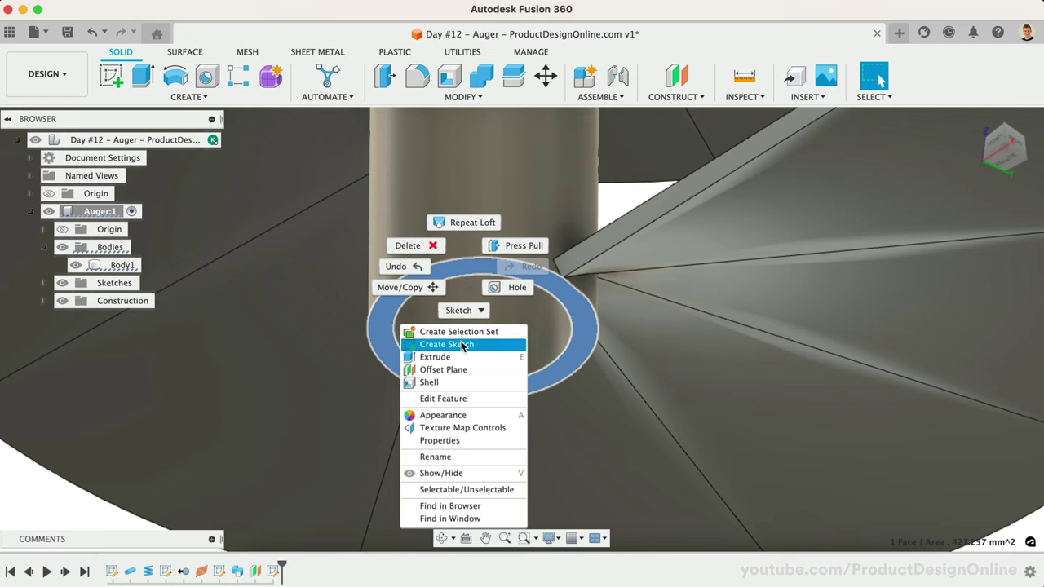
{"action": "left_click", "coordinate": [461, 345]}
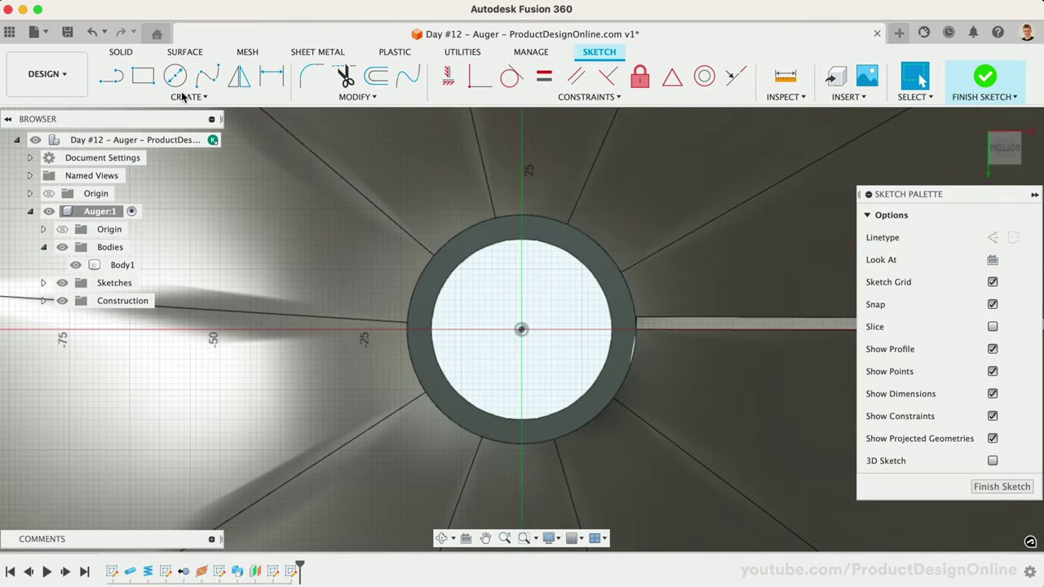
{"action": "left_click", "coordinate": [183, 96]}
{"action": "mouse_move", "coordinate": [201, 337]}
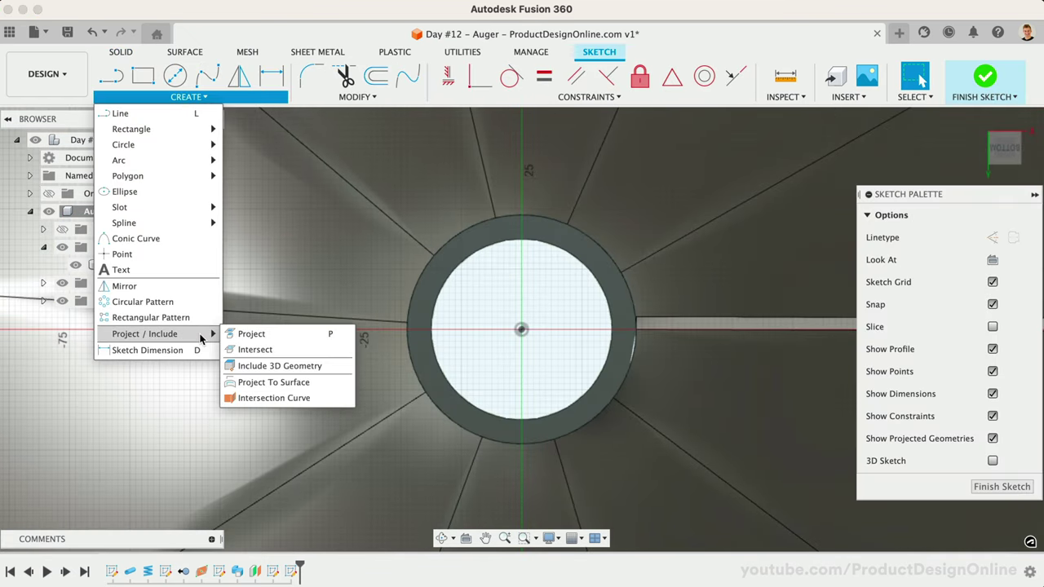
{"action": "left_click", "coordinate": [284, 333]}
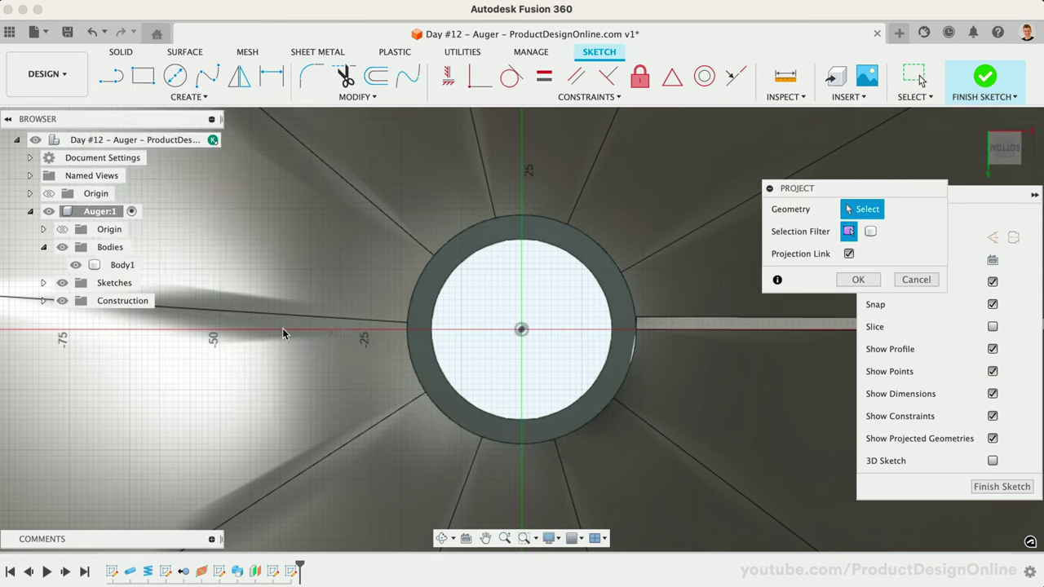
{"action": "left_click", "coordinate": [420, 303]}
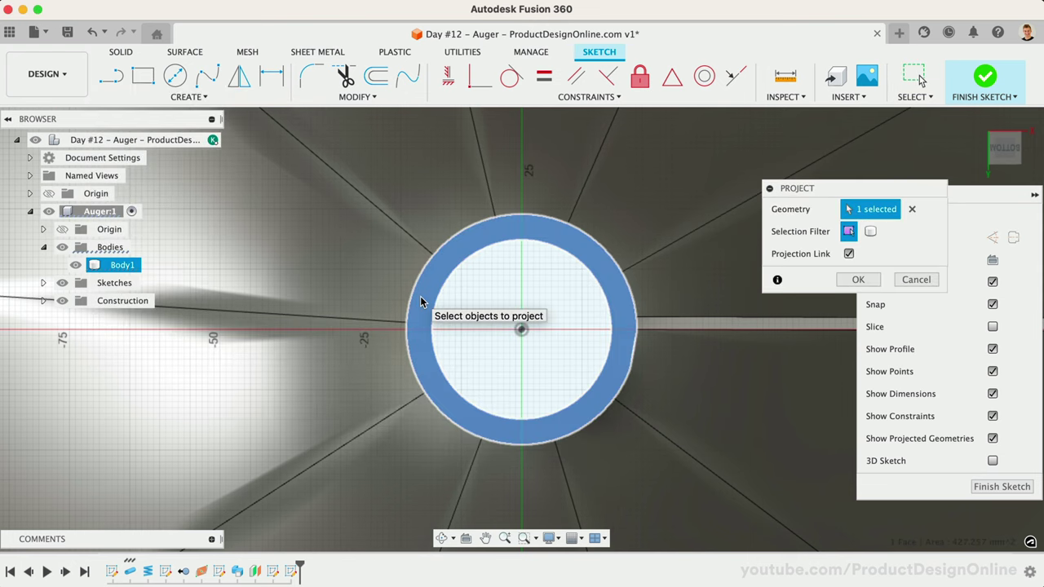
{"action": "left_click", "coordinate": [857, 280]}
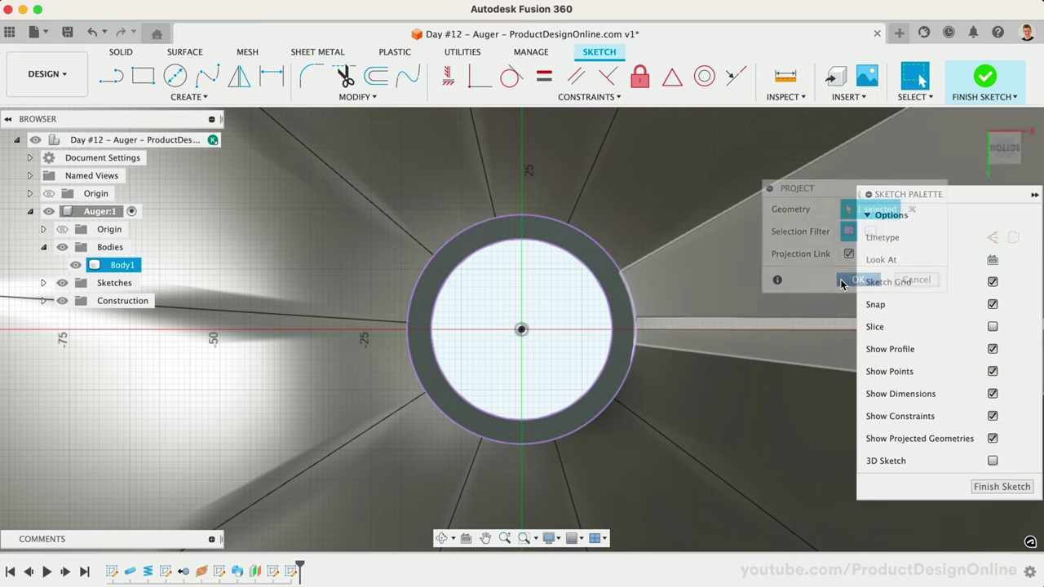
{"action": "left_click", "coordinate": [985, 76]}
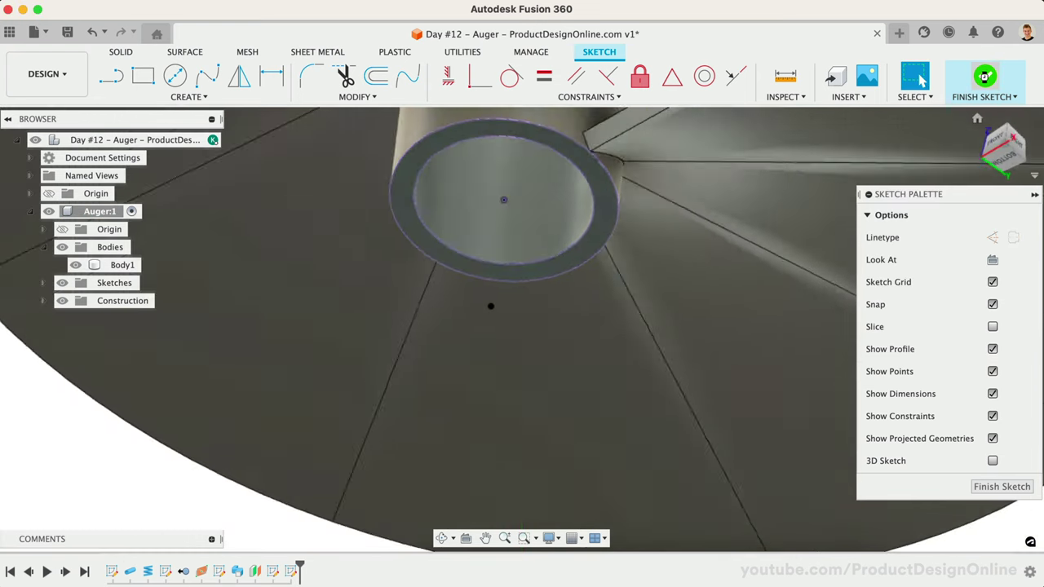
Step: Loft from the projected ring to the sketch point below, joined to Body1 as a pointed tip
{"action": "left_click", "coordinate": [189, 97]}
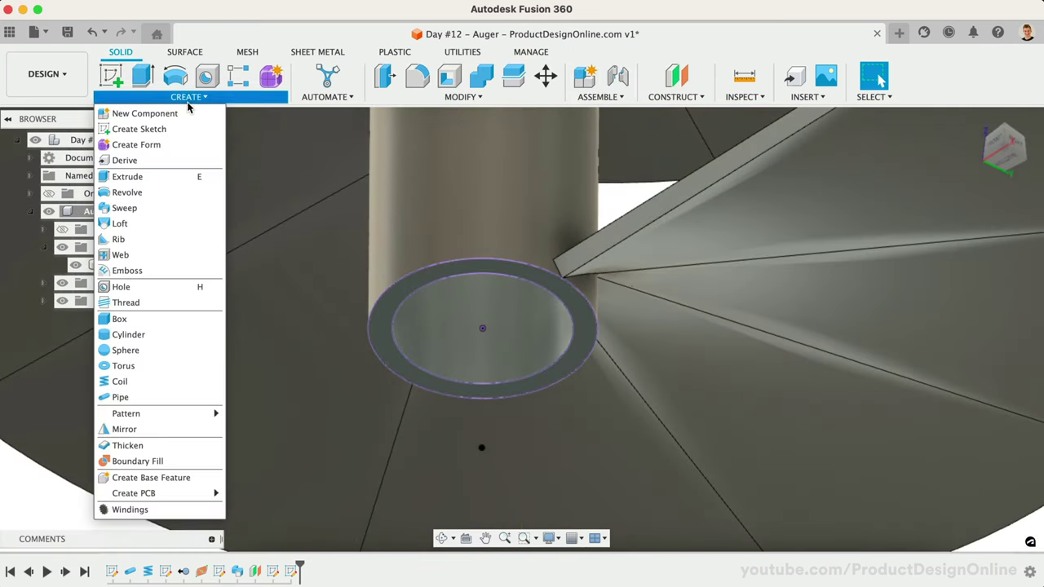
{"action": "left_click", "coordinate": [120, 223]}
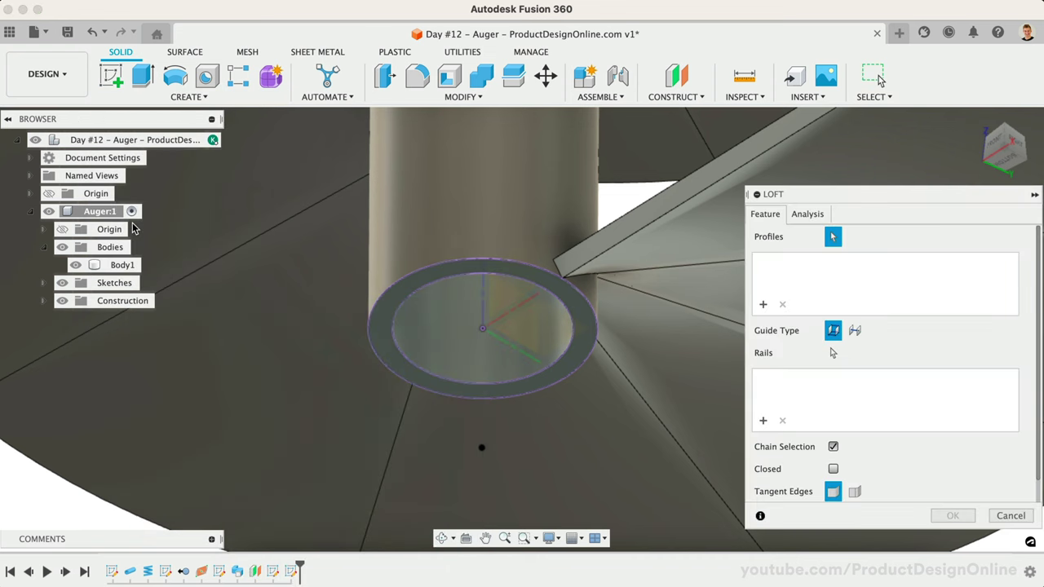
{"action": "left_click", "coordinate": [392, 306]}
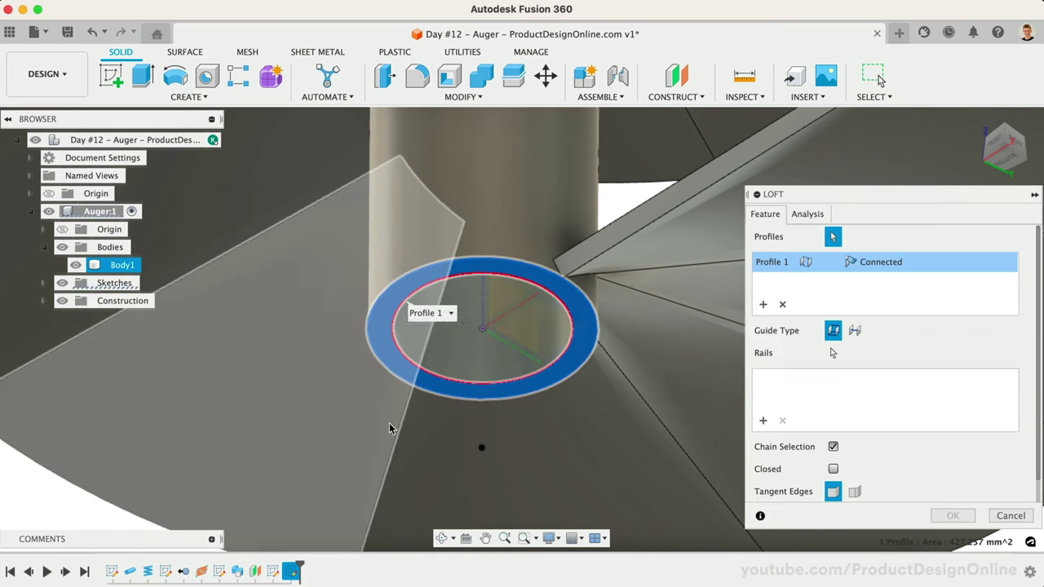
{"action": "left_click", "coordinate": [482, 448]}
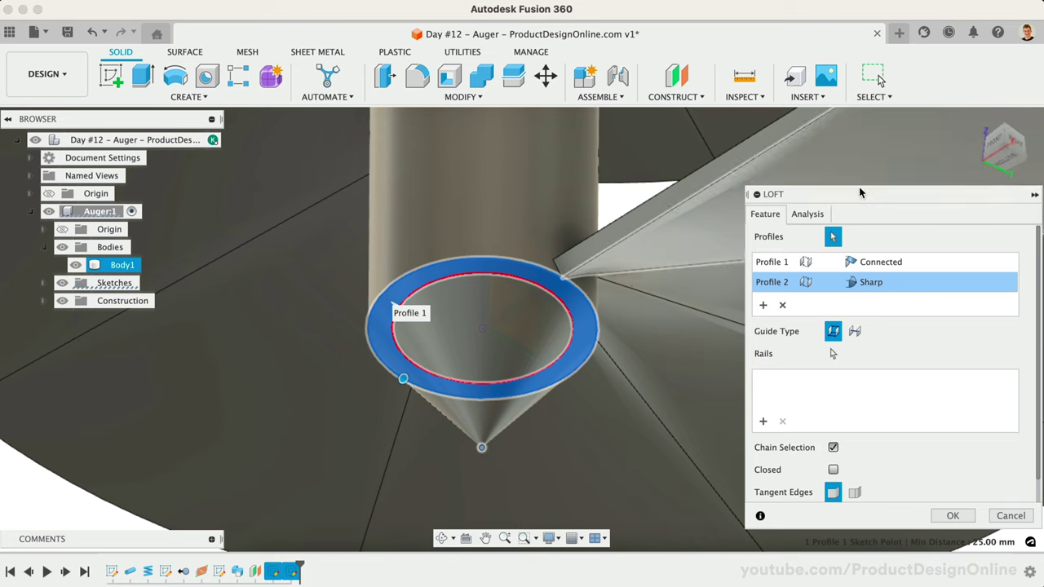
{"action": "left_click_drag", "start_coordinate": [860, 193], "coordinate": [797, 130]}
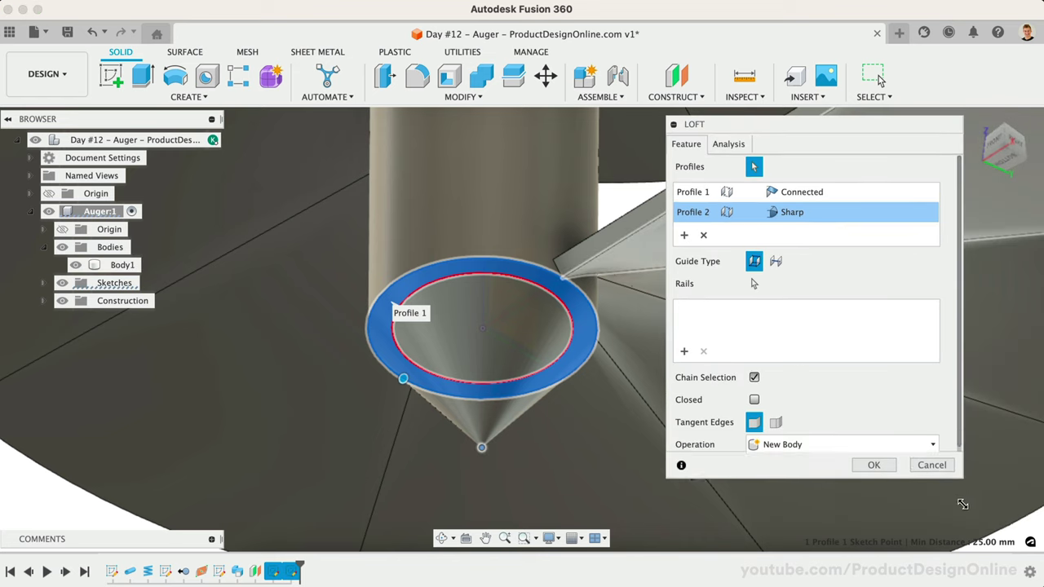
{"action": "left_click", "coordinate": [818, 447]}
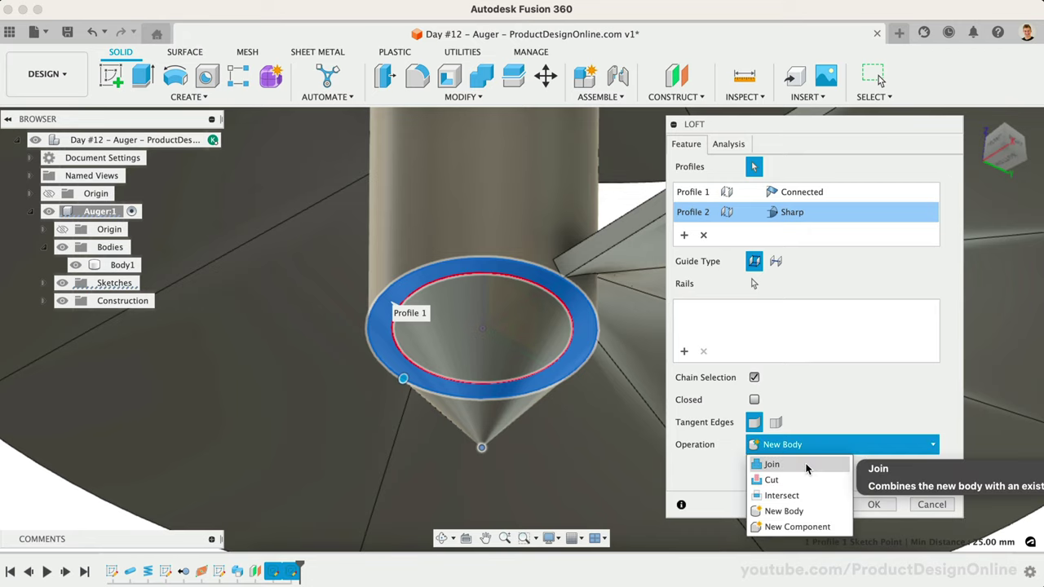
{"action": "left_click", "coordinate": [805, 466]}
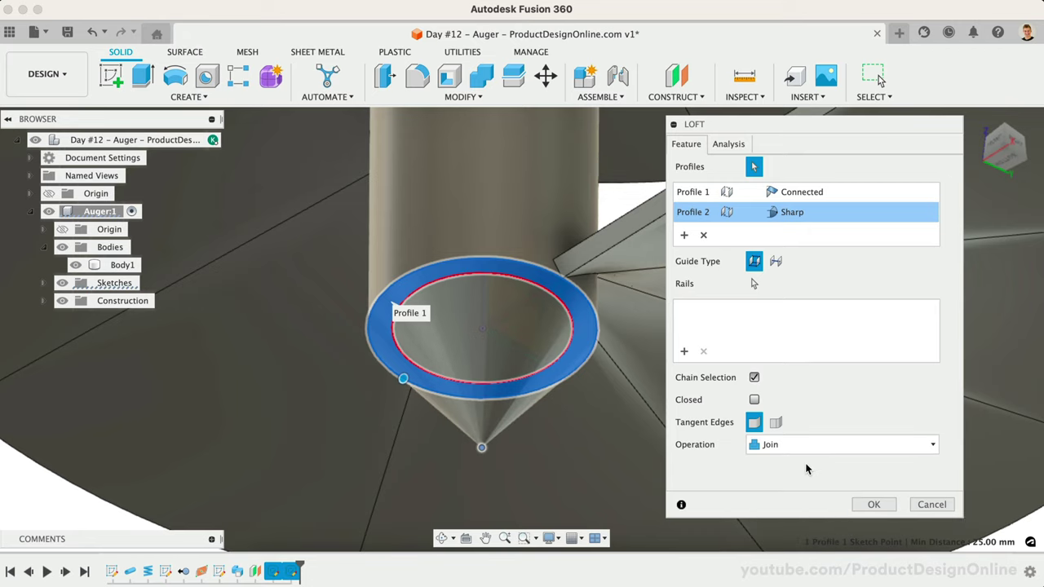
{"action": "left_click", "coordinate": [872, 506]}
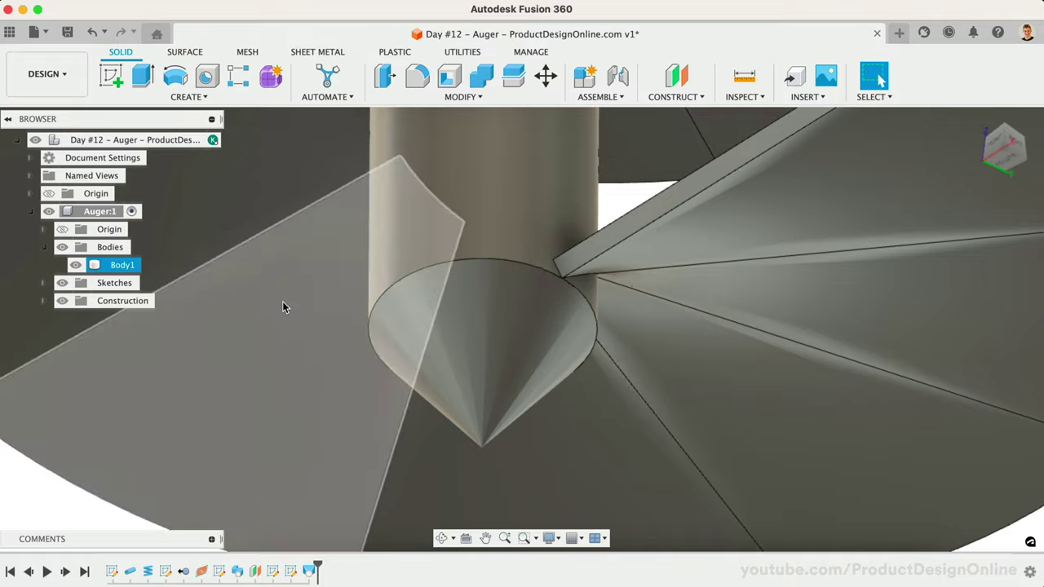
Step: Chamfer the blade's lower starting edge with Two Distance values of 3 mm and 5 mm
{"action": "scroll", "coordinate": [555, 391], "scroll_direction": "down", "scroll_amount": 5}
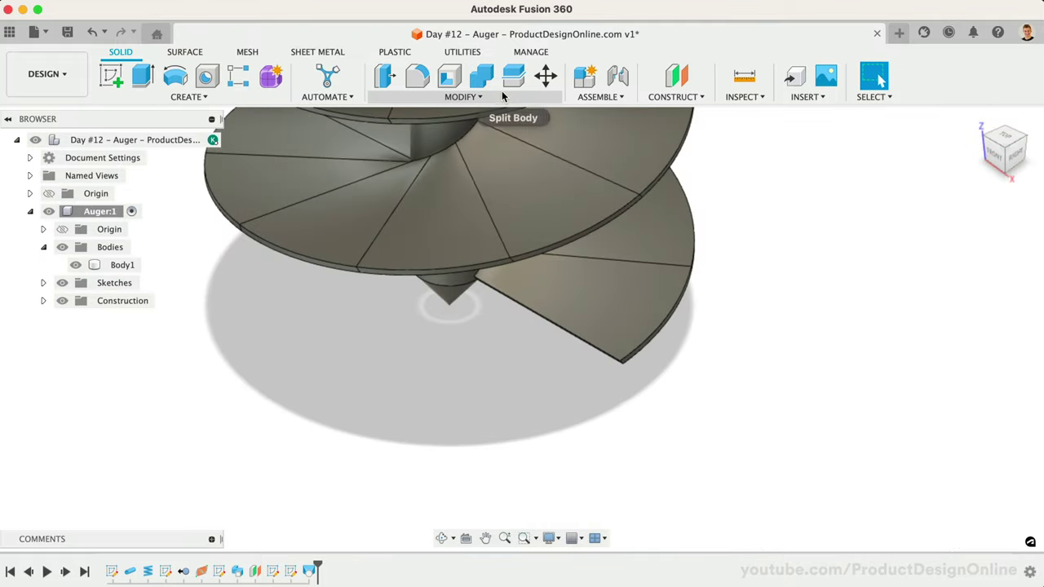
{"action": "left_click", "coordinate": [503, 95]}
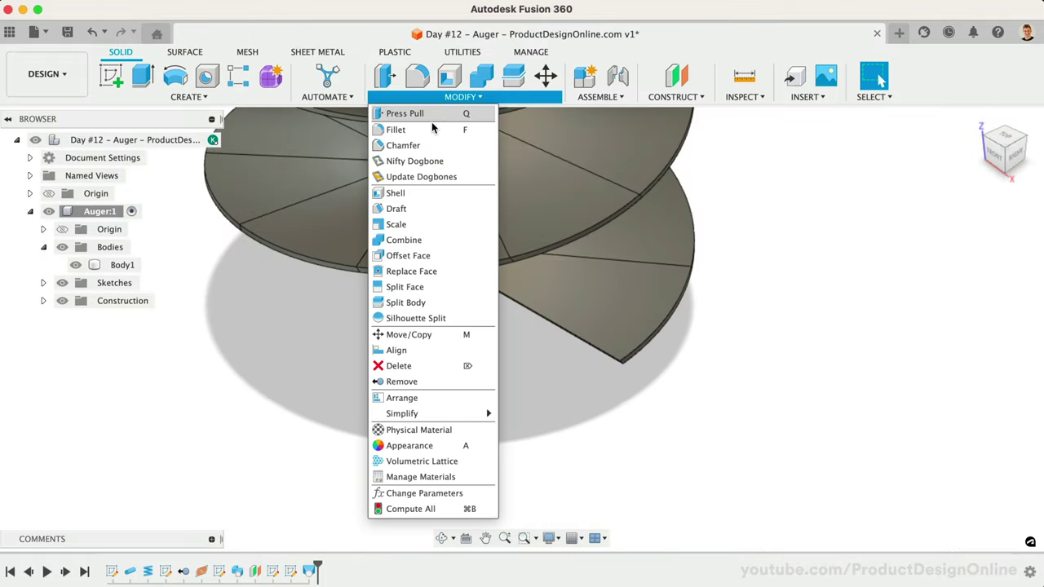
{"action": "left_click", "coordinate": [403, 145]}
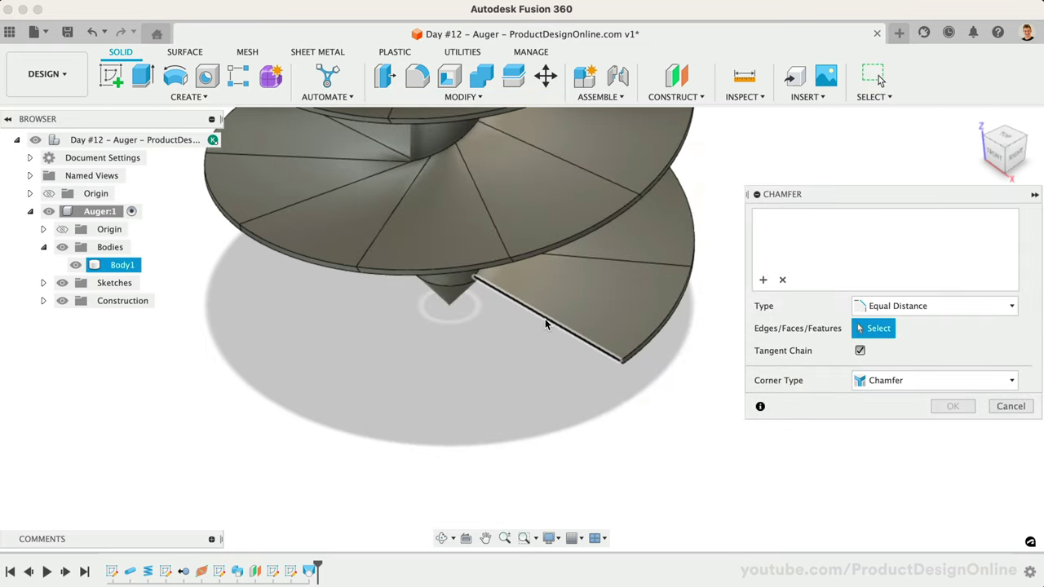
{"action": "left_click", "coordinate": [546, 324]}
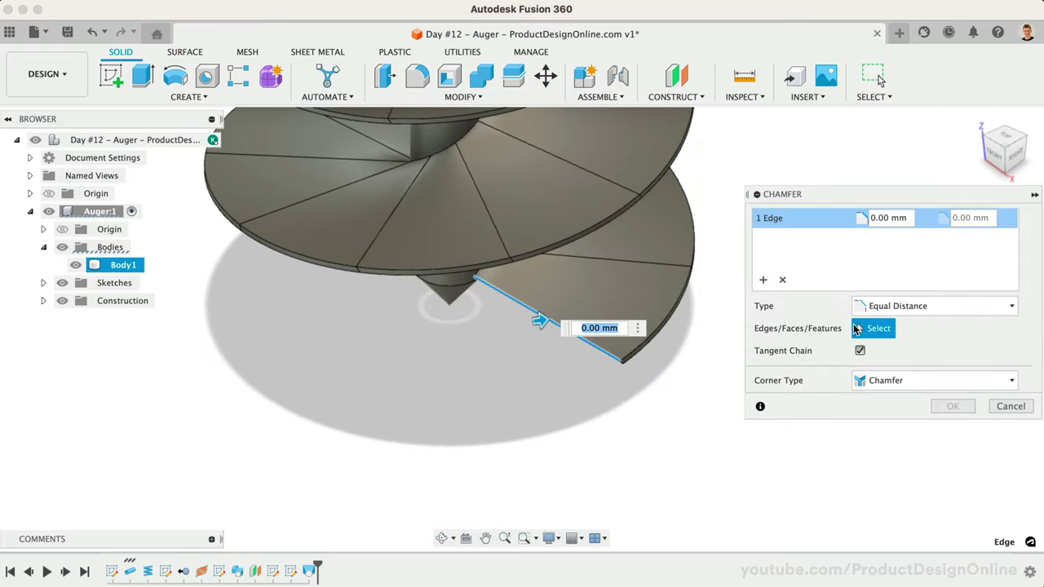
{"action": "left_click", "coordinate": [905, 308]}
{"action": "left_click", "coordinate": [918, 342]}
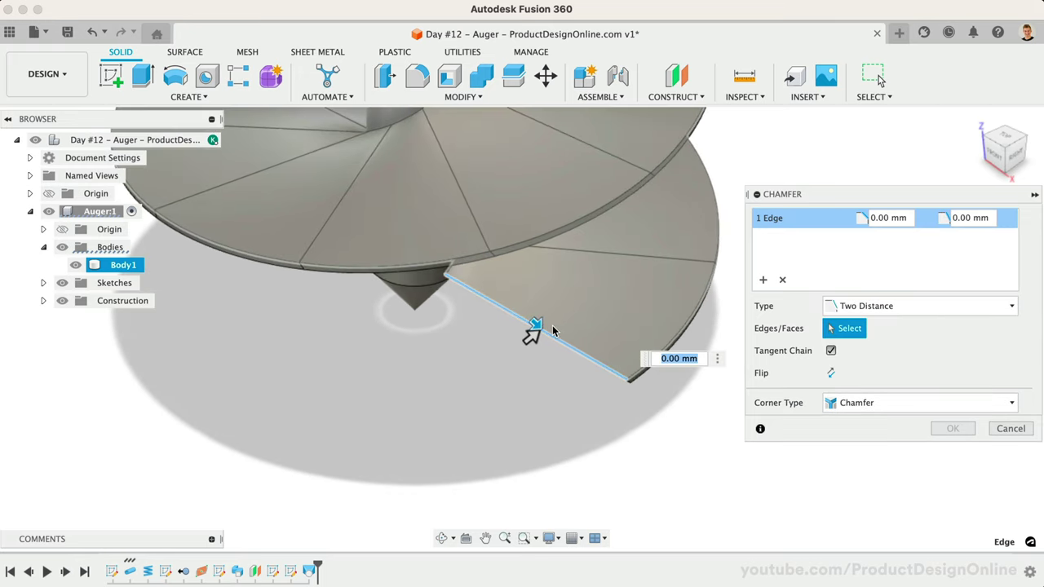
{"action": "left_click", "coordinate": [888, 217]}
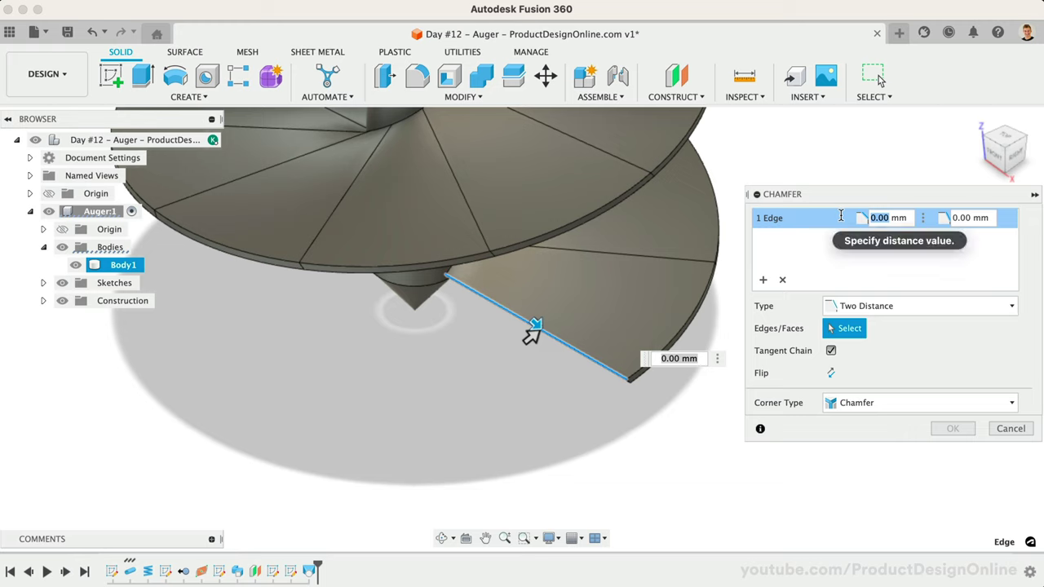
{"action": "type", "text": "3"}
{"action": "key", "text": "Tab"}
{"action": "type", "text": "5"}
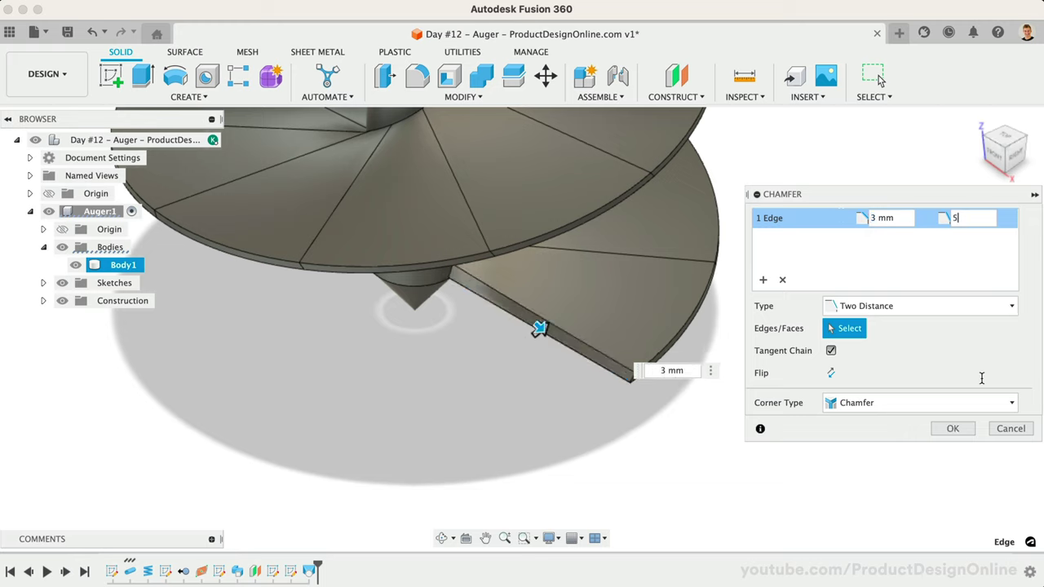
{"action": "left_click", "coordinate": [956, 428]}
{"action": "scroll", "coordinate": [786, 399], "scroll_direction": "up", "scroll_amount": 3}
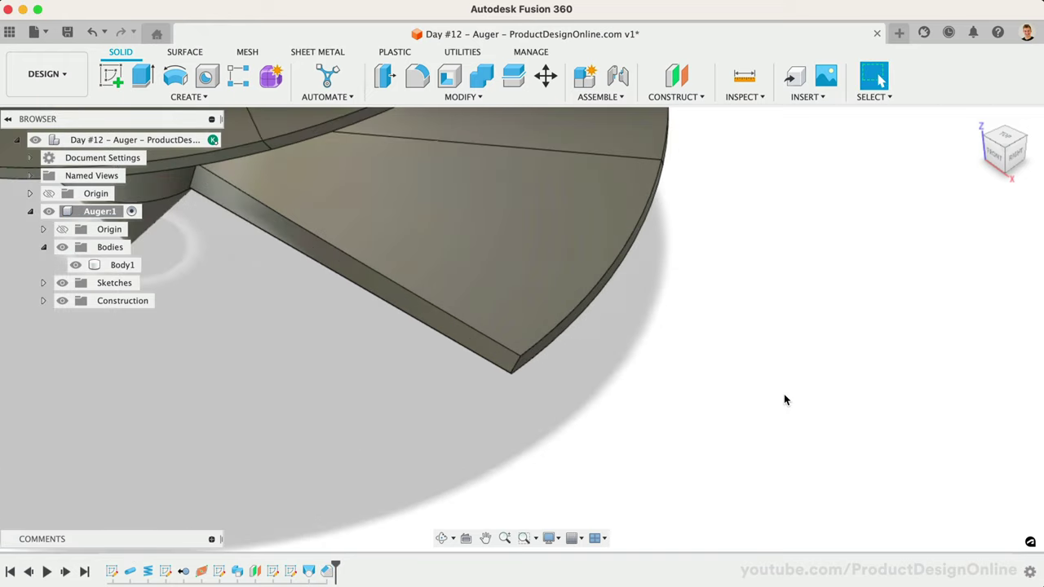
{"action": "scroll", "coordinate": [785, 399], "scroll_direction": "down", "scroll_amount": 8}
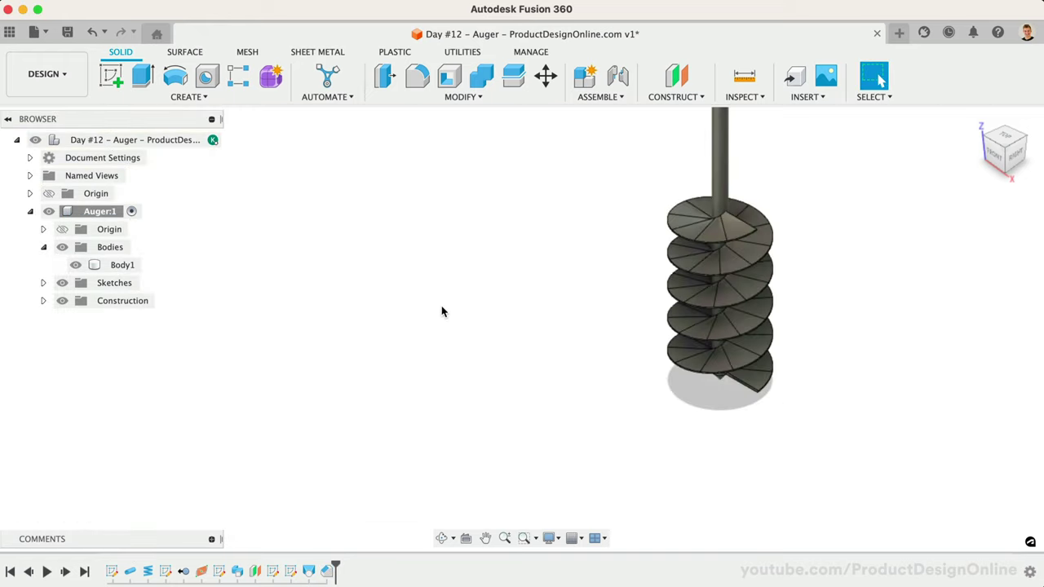
{"action": "scroll", "coordinate": [436, 311], "scroll_direction": "down", "scroll_amount": 3}
{"action": "left_click", "coordinate": [586, 288]}
{"action": "scroll", "coordinate": [586, 289], "scroll_direction": "up", "scroll_amount": 5}
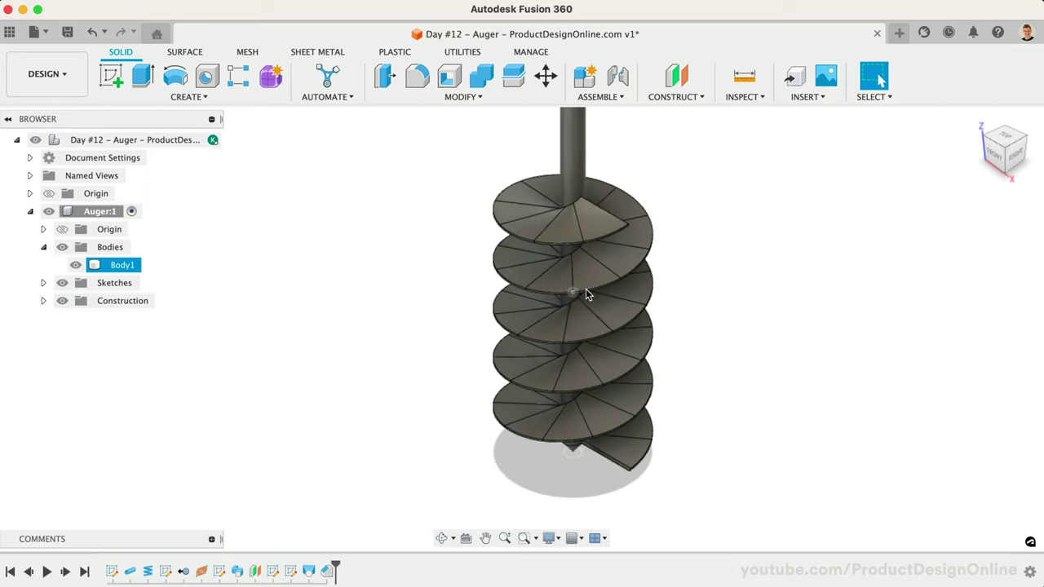
{"action": "left_click", "coordinate": [774, 275]}
{"action": "mouse_move", "coordinate": [522, 317]}
{"action": "middle_mouse_down", "text": "shift"}
{"action": "mouse_move", "coordinate": [522, 273]}
{"action": "mouse_move", "coordinate": [520, 317]}
{"action": "middle_mouse_up", "text": "shift"}
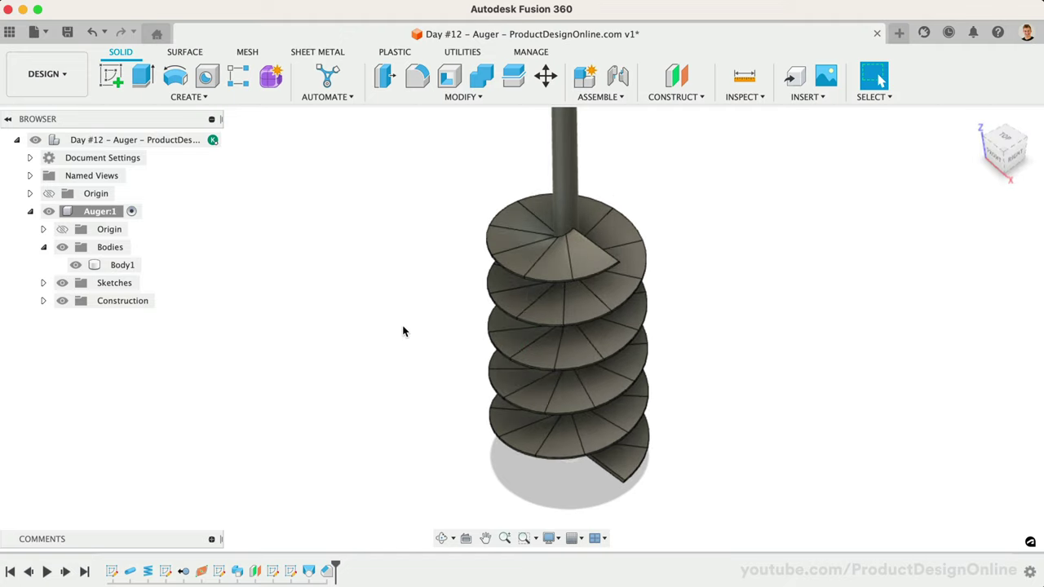
{"action": "scroll", "coordinate": [403, 332], "scroll_direction": "down", "scroll_amount": 3}
{"action": "left_click", "coordinate": [478, 260]}
{"action": "scroll", "coordinate": [478, 260], "scroll_direction": "up", "scroll_amount": 4}
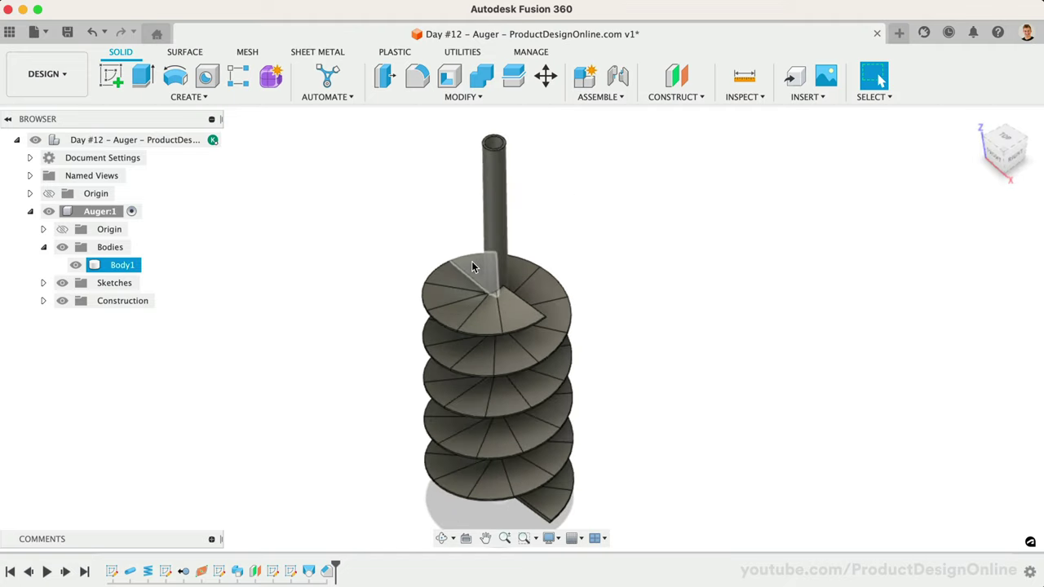